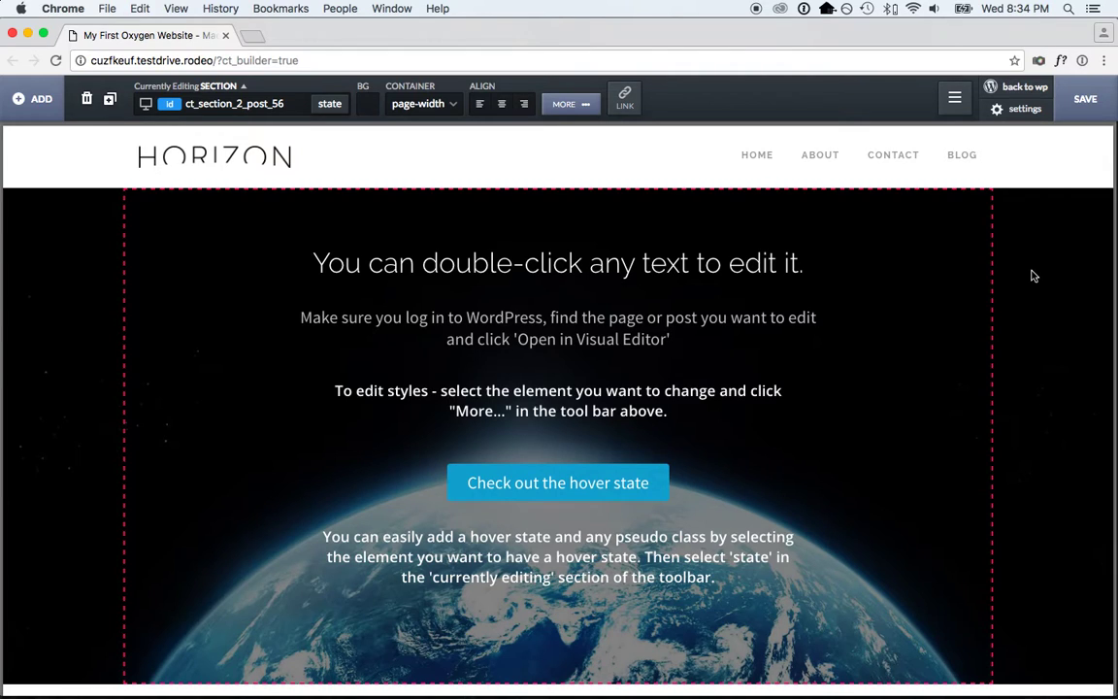
# - Select the hero heading and open the DOM Tree panel of page elements
pyautogui.click(677, 256)
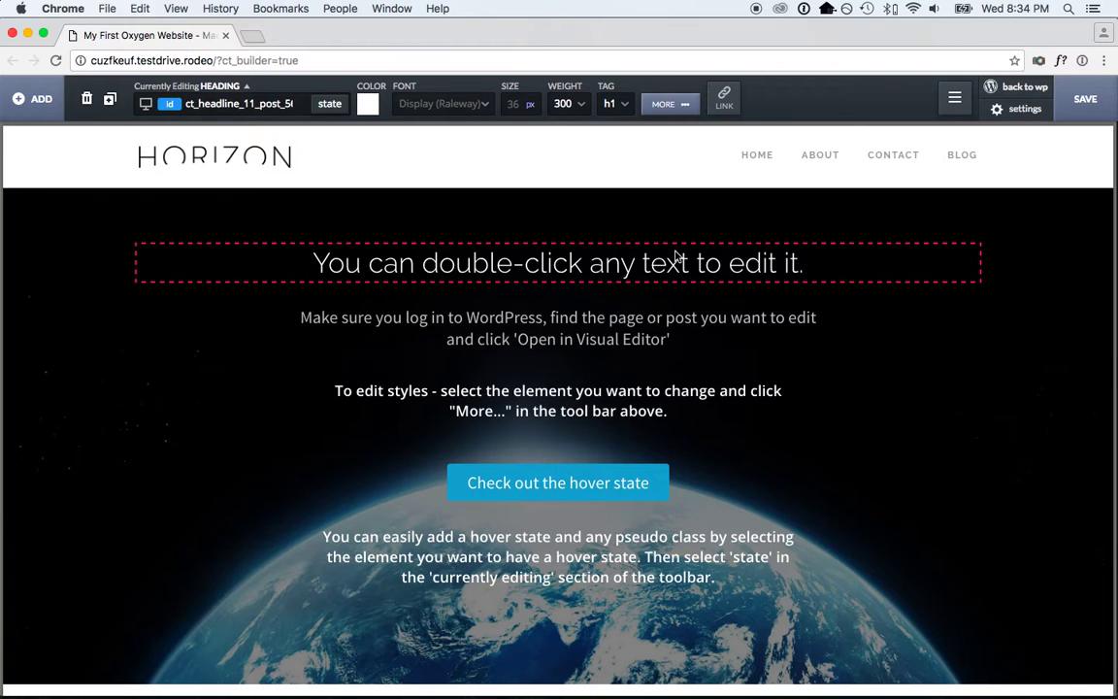
pyautogui.scroll(-1, 597, 286)
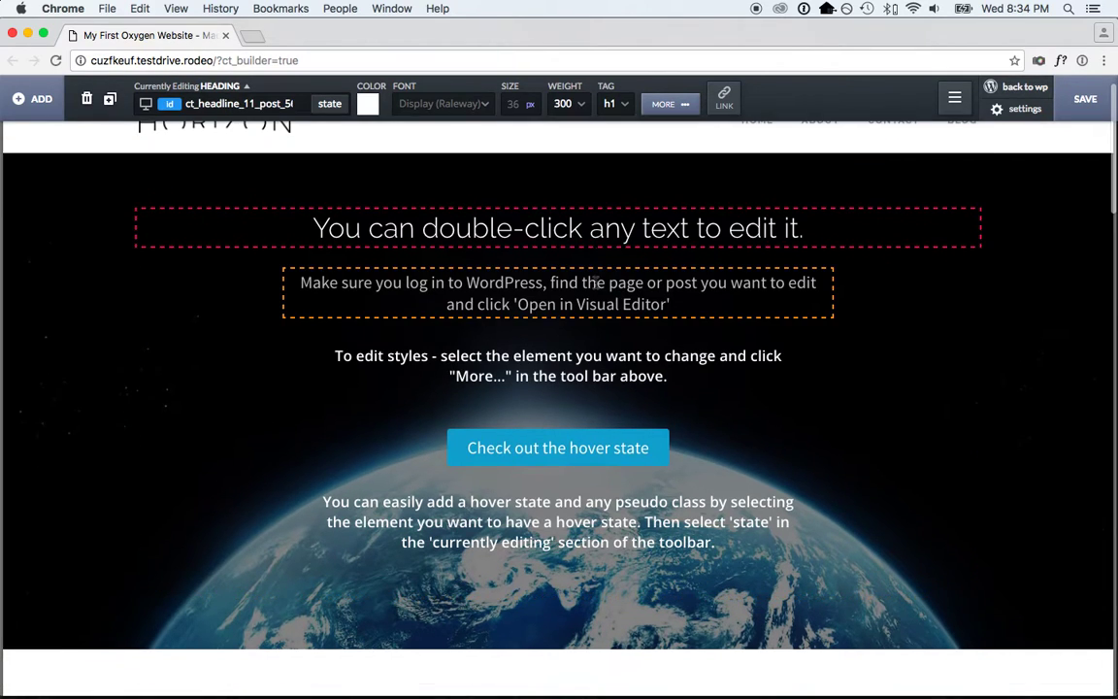
pyautogui.click(955, 98)
pyautogui.click(894, 145)
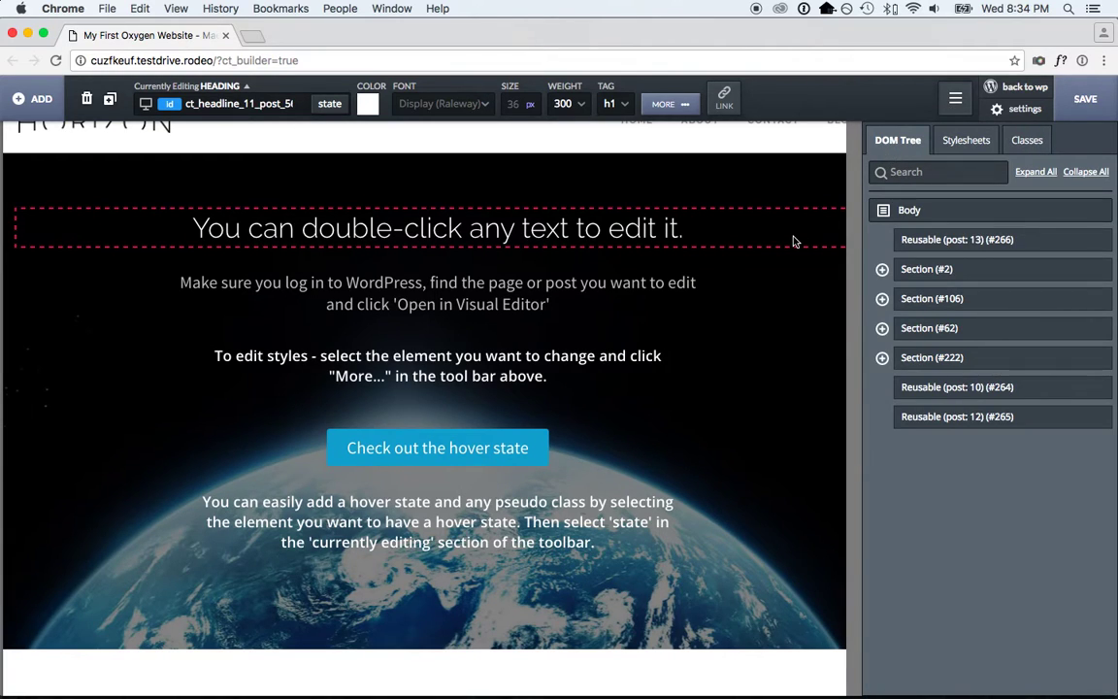
# - Expand Section #2 and Div Block #10, then select Text Link #14, the hover-state button
pyautogui.click(882, 272)
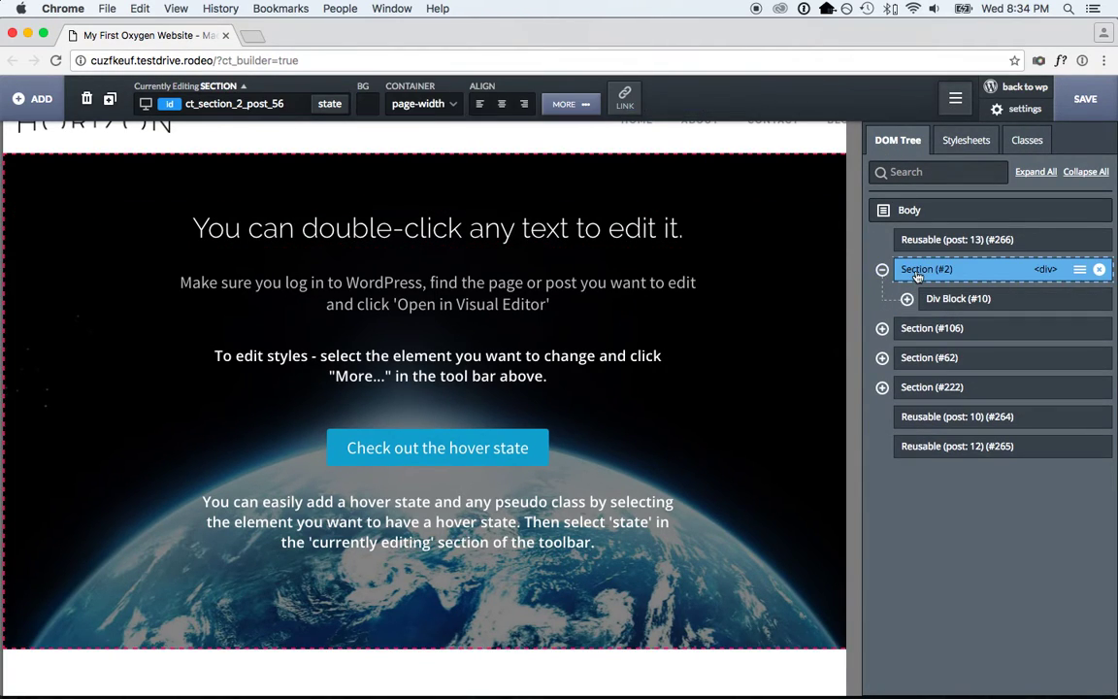
pyautogui.click(917, 298)
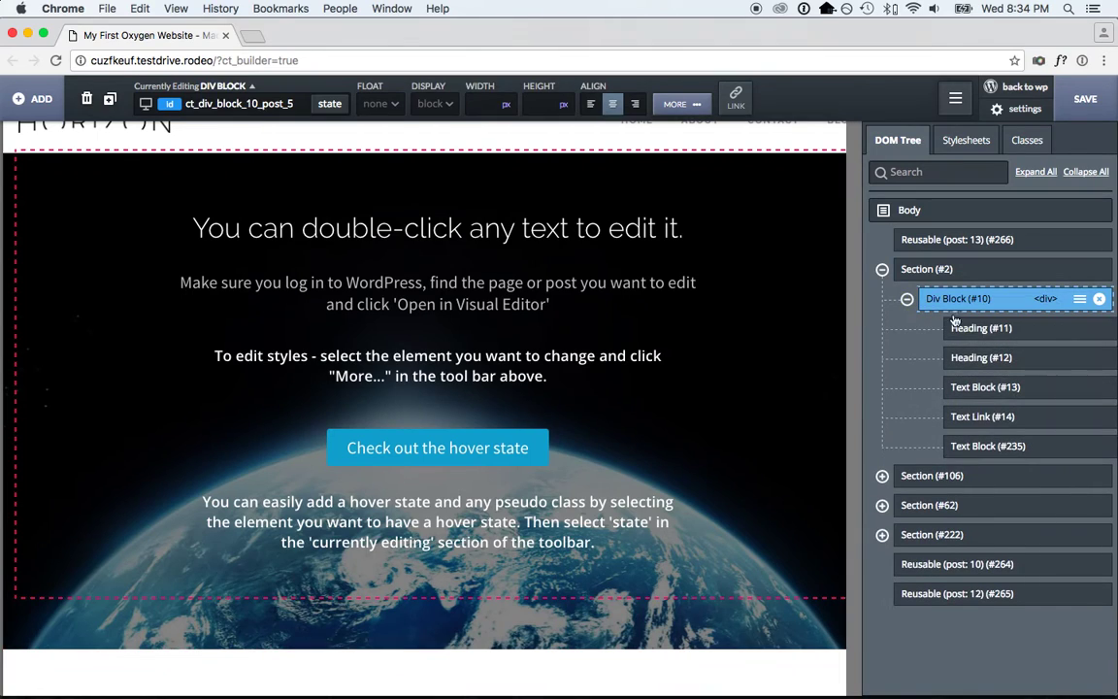
pyautogui.click(968, 330)
pyautogui.click(974, 388)
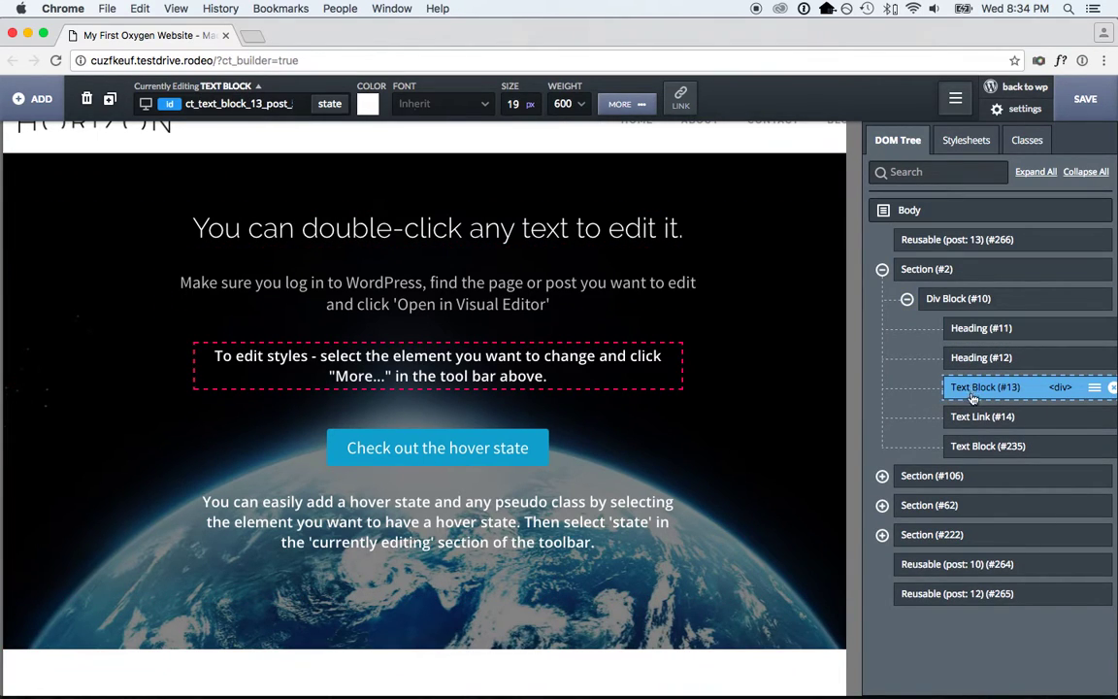
pyautogui.click(973, 417)
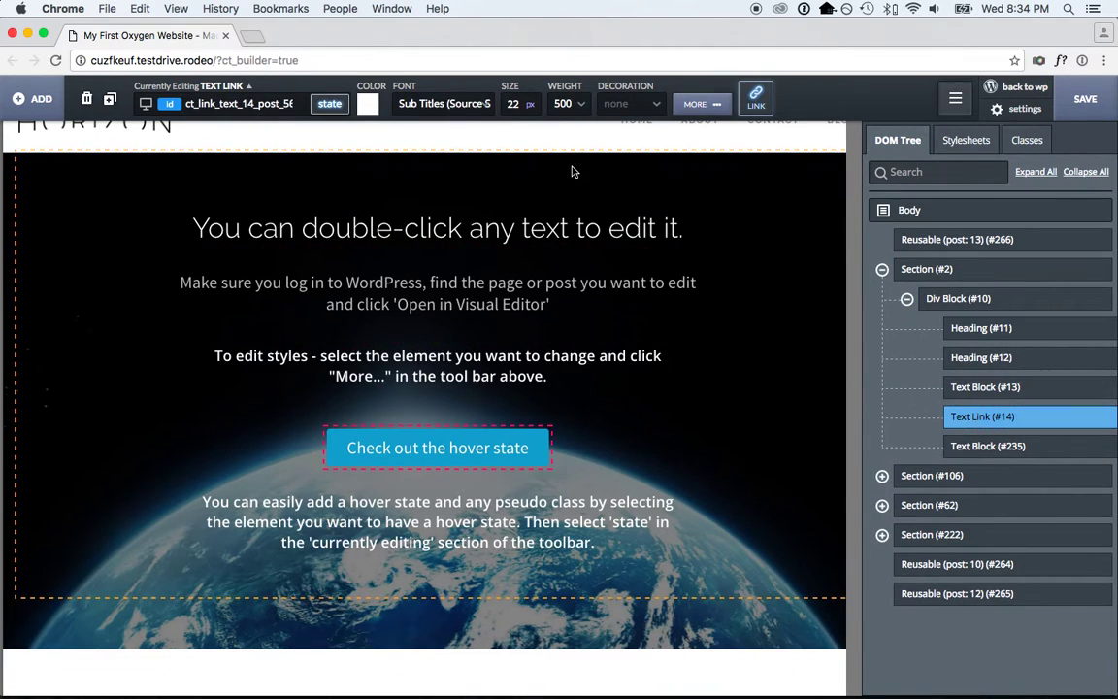
# - Give the hover-state button a bright purple background colour
pyautogui.click(696, 104)
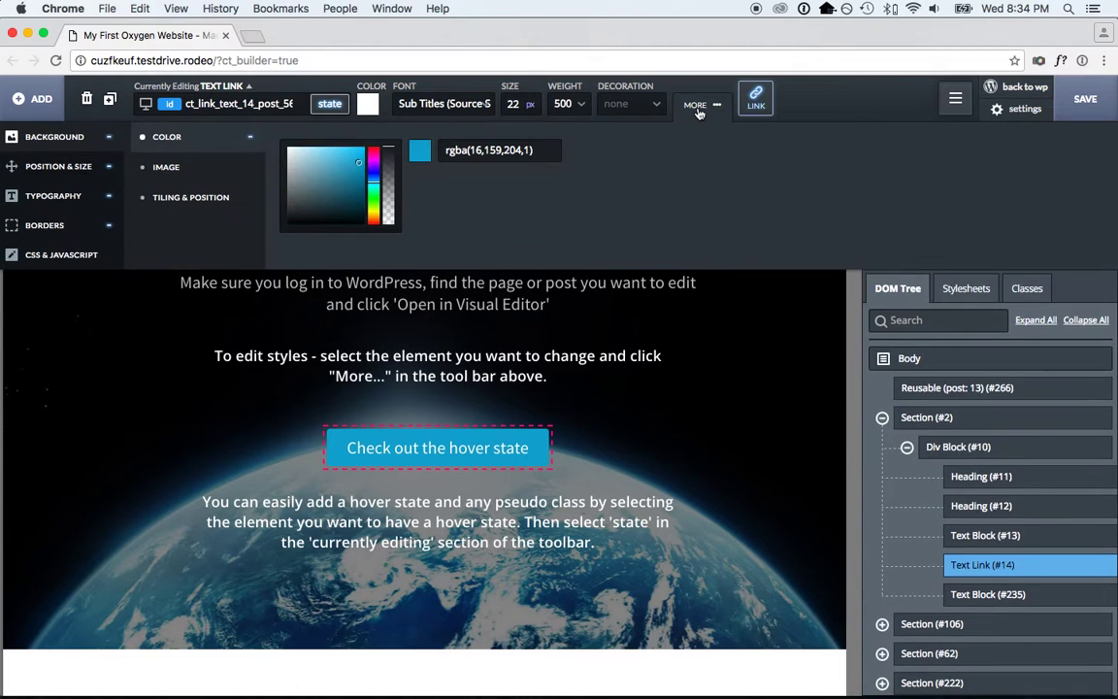
pyautogui.click(510, 450)
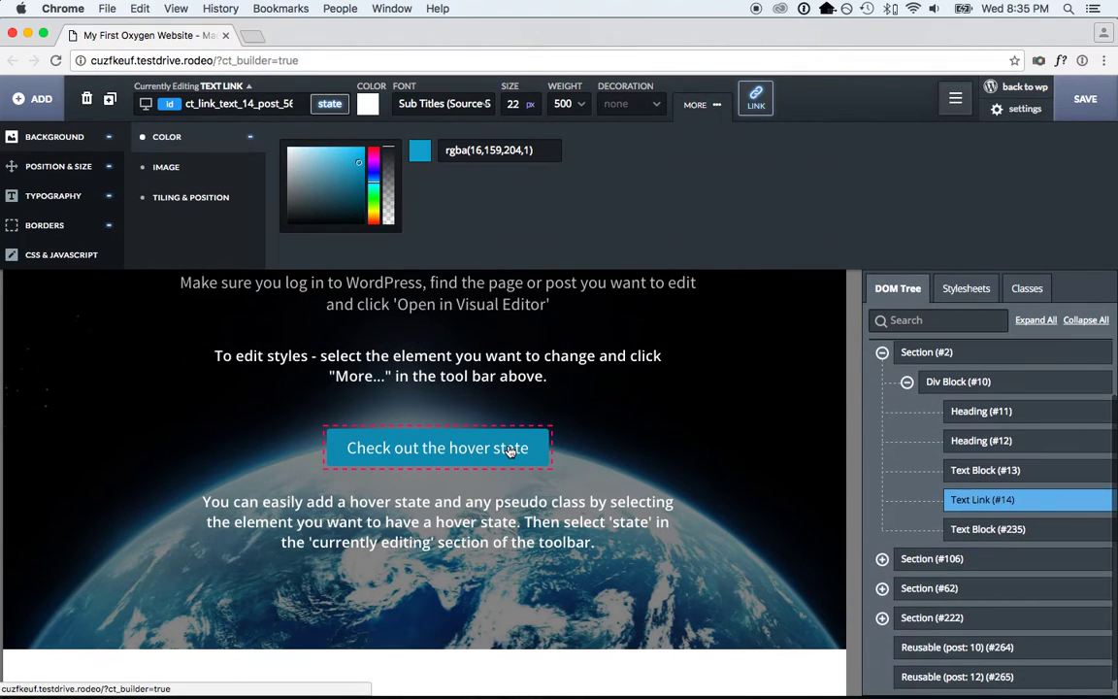
pyautogui.click(374, 165)
pyautogui.moveTo(356, 165); pyautogui.dragTo(355, 159)
# - Set the button padding to 20px top and bottom, 30px left and right
pyautogui.click(82, 168)
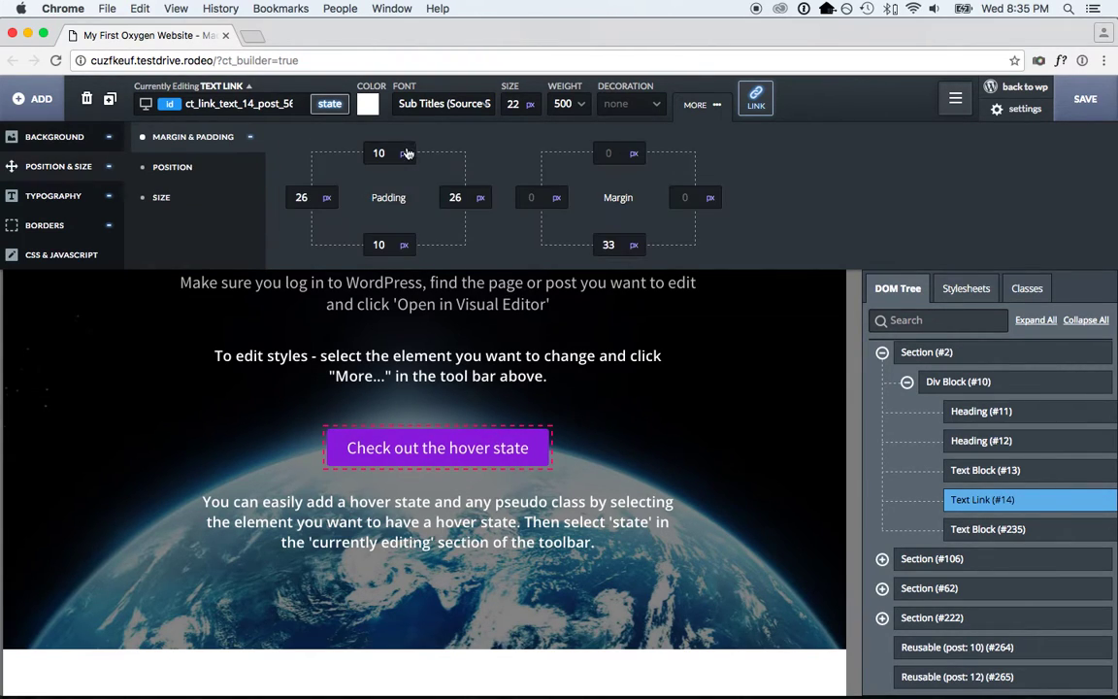
pyautogui.click(389, 152)
pyautogui.write('17')
pyautogui.press('BackSpace')
pyautogui.press('BackSpace')
pyautogui.write('20')
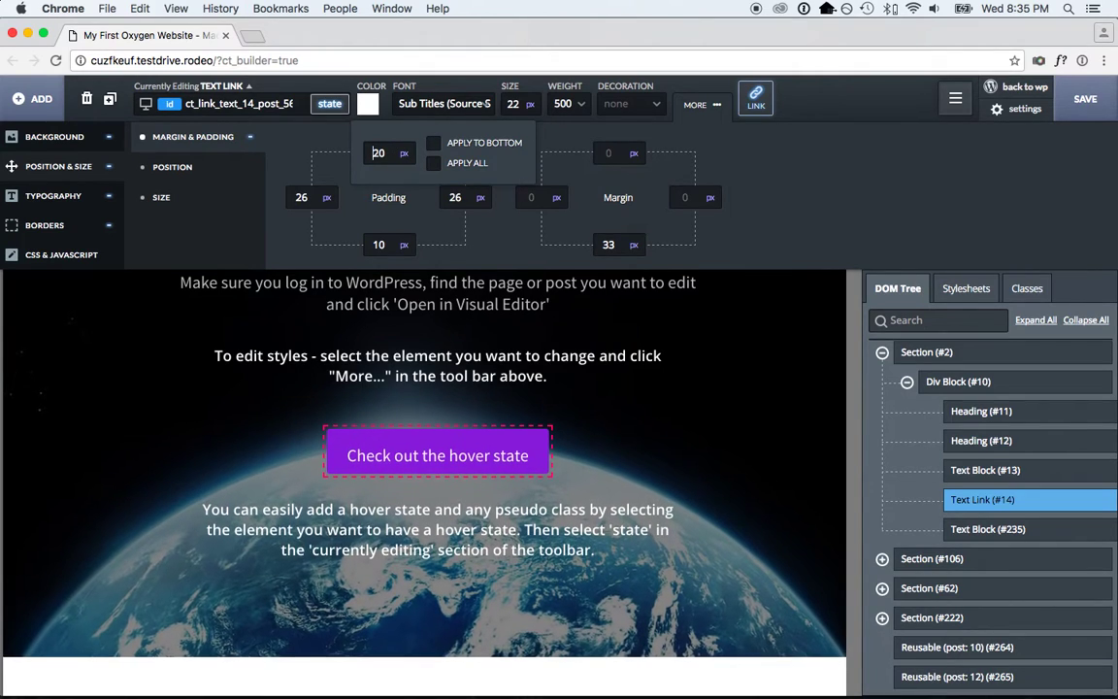
pyautogui.click(485, 144)
pyautogui.press('Tab')
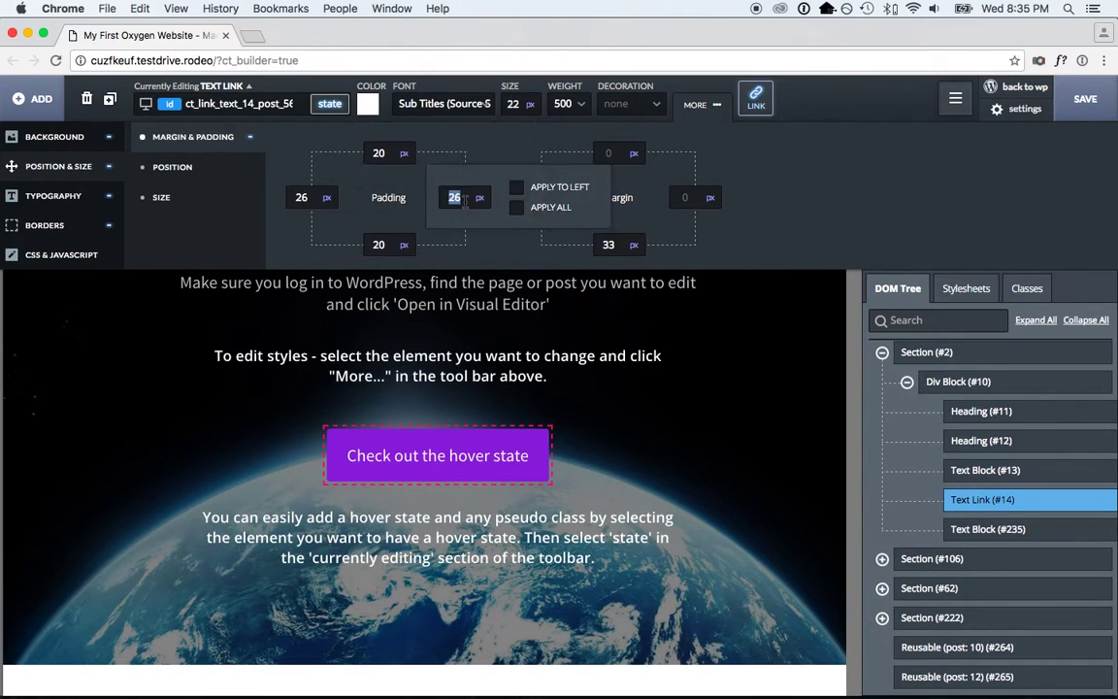
pyautogui.write('30')
pyautogui.click(572, 194)
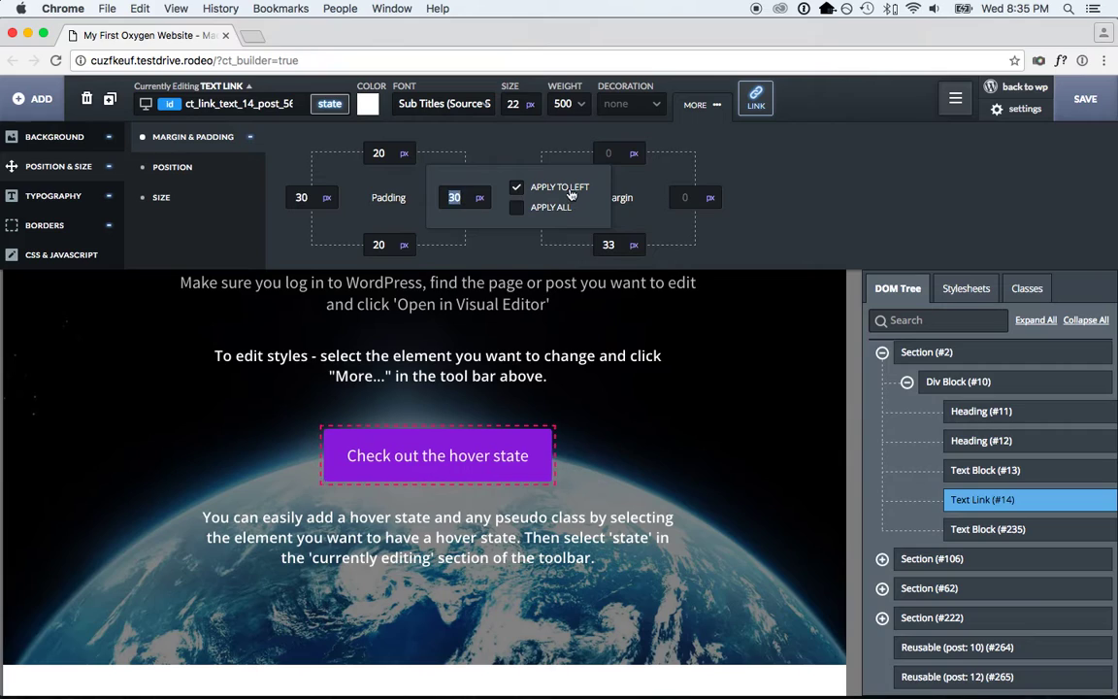
# - Review the button's custom CSS and border settings, then close the style panel
pyautogui.click(70, 254)
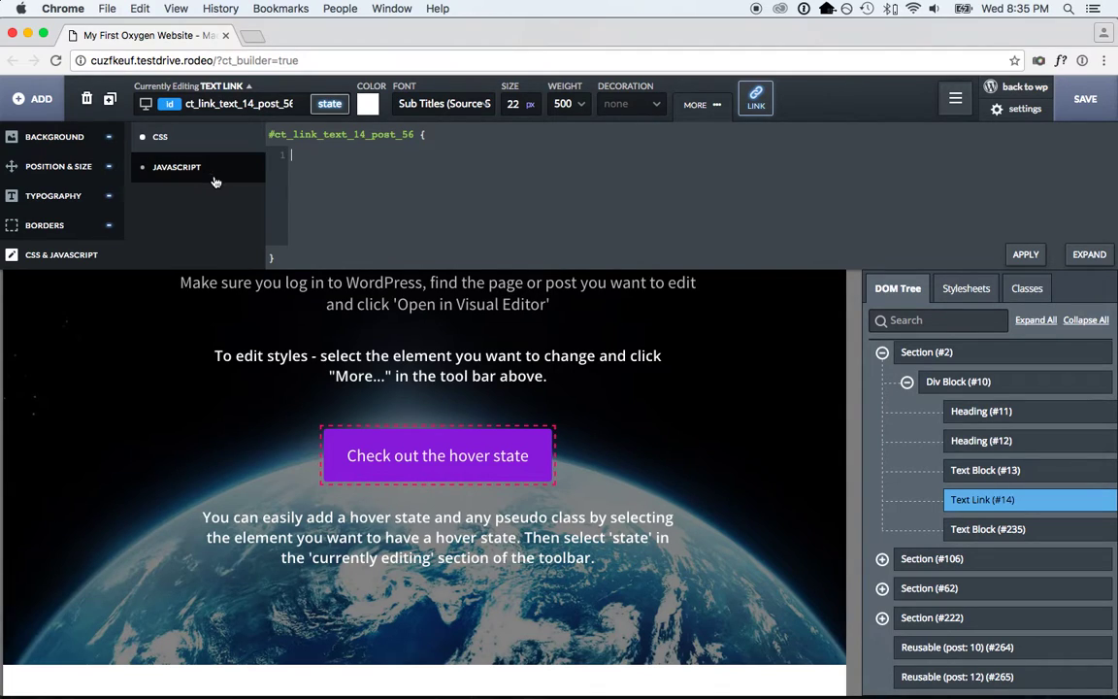
pyautogui.click(89, 219)
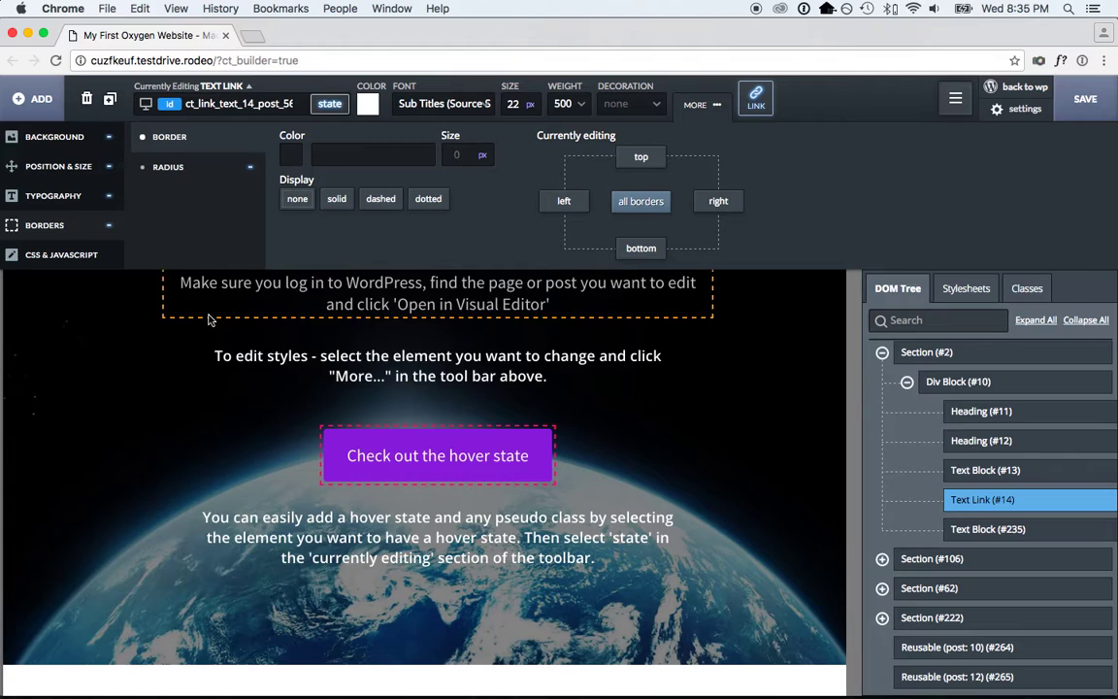
pyautogui.scroll(3, 209, 319)
pyautogui.scroll(-1, 228, 364)
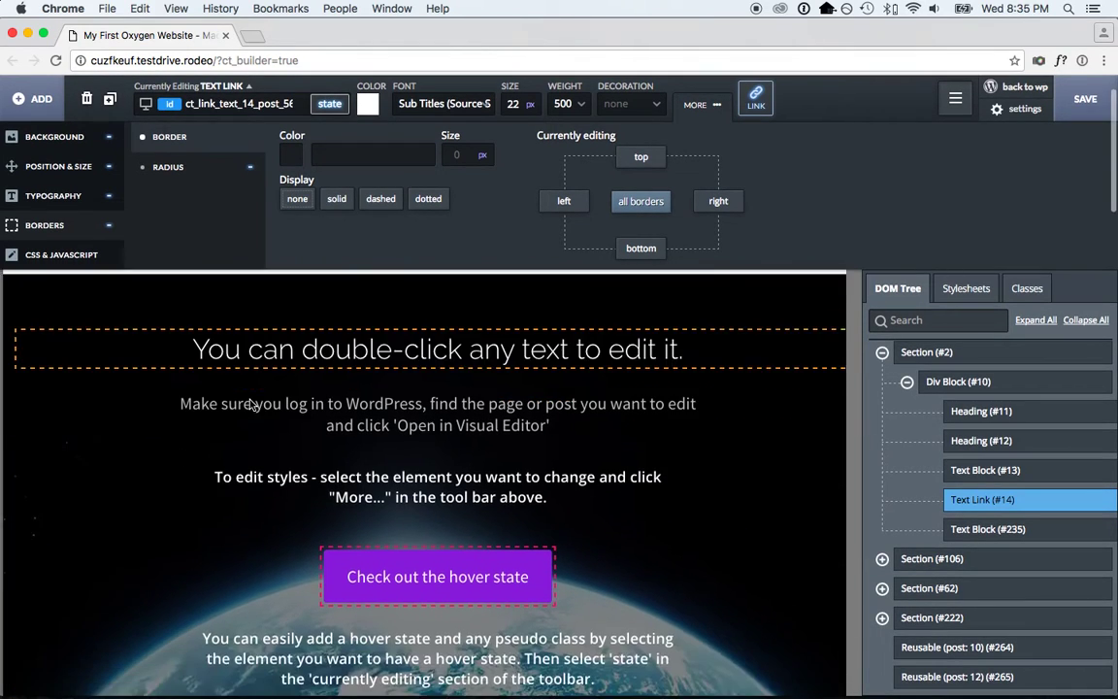
pyautogui.click(695, 104)
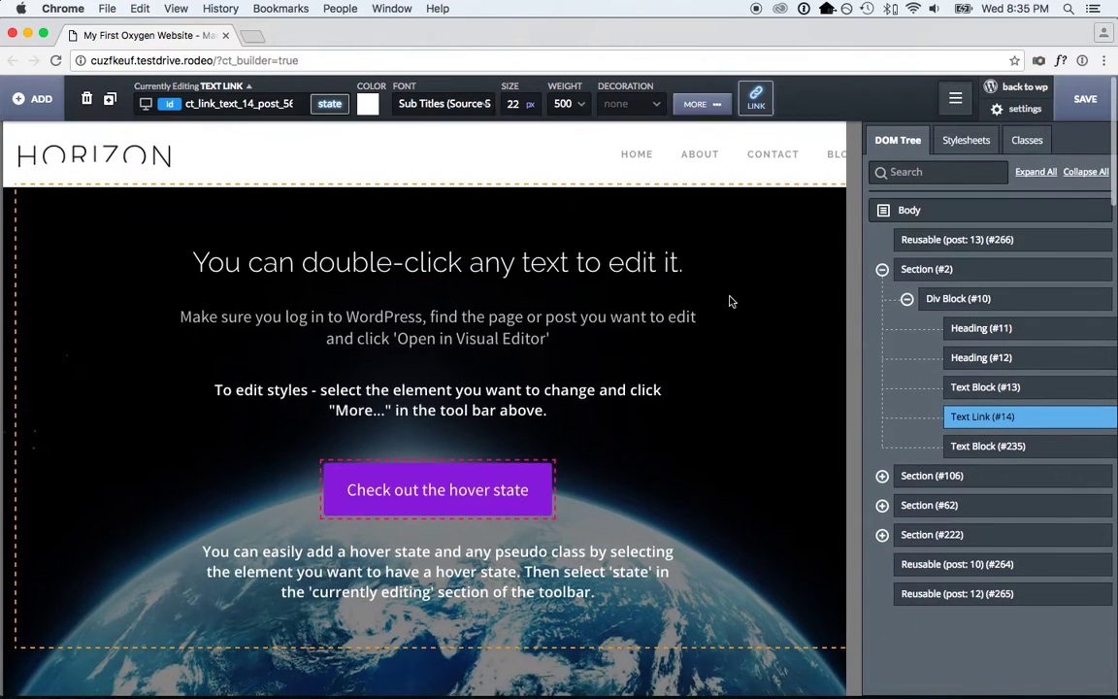
pyautogui.scroll(-1, 781, 258)
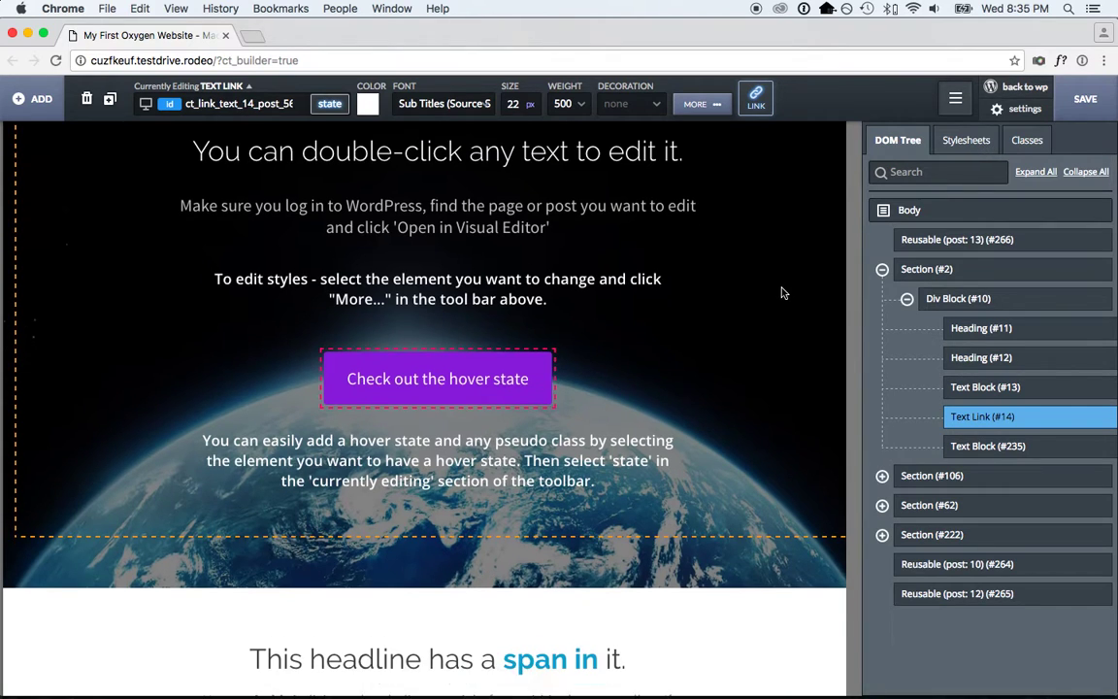
pyautogui.scroll(2, 784, 292)
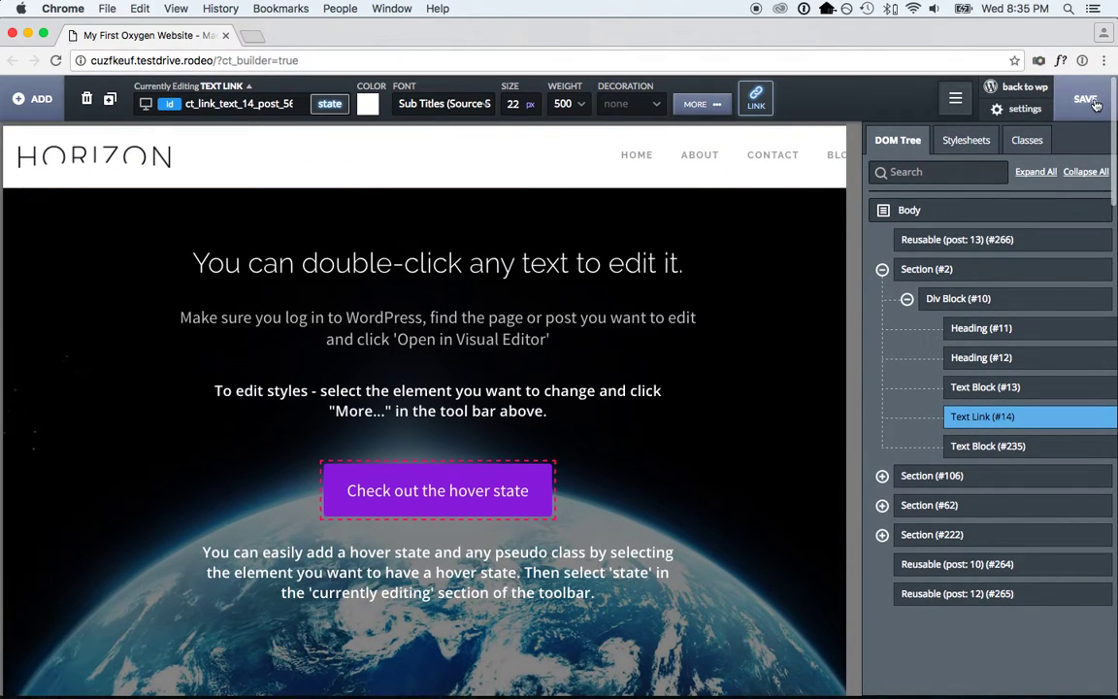
# - Save the Oxygen design and start a new page in WordPress admin
pyautogui.click(1091, 101)
pyautogui.click(1018, 89)
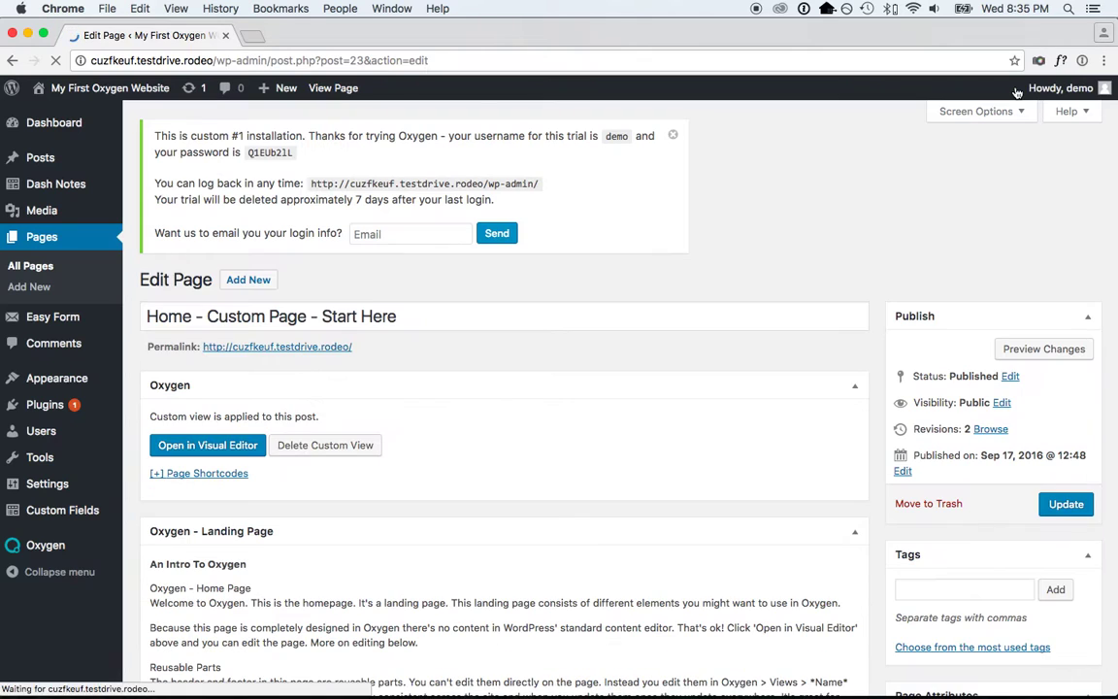
pyautogui.click(30, 287)
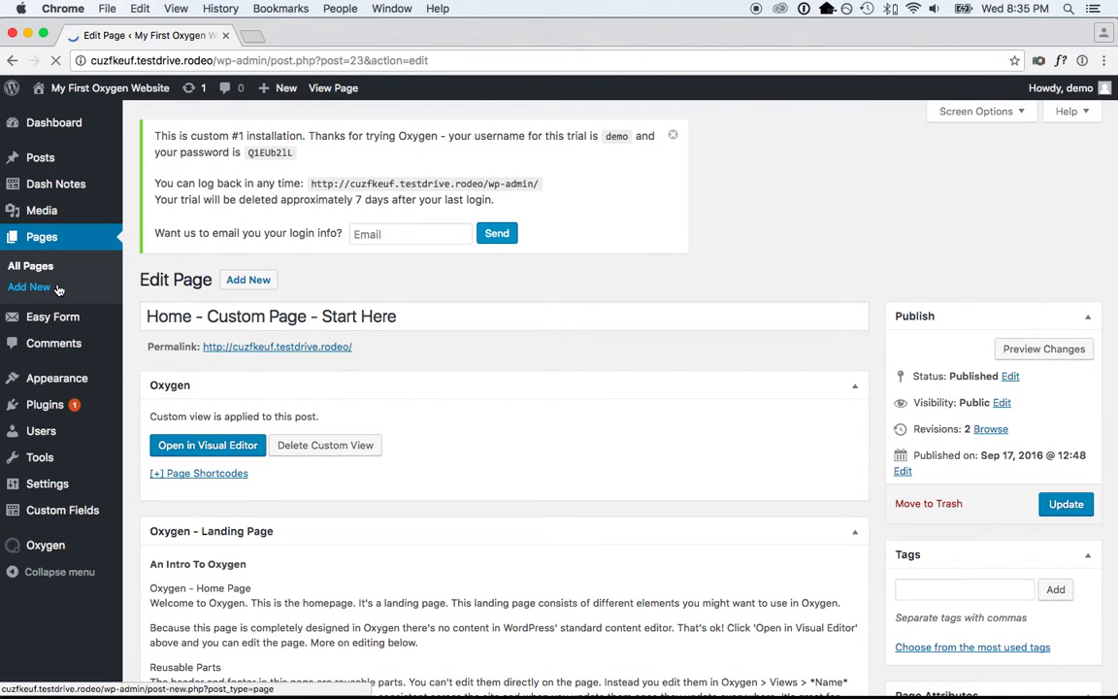
# - Publish the page titled 'Example Page' and open its custom view in the visual editor
pyautogui.click(259, 320)
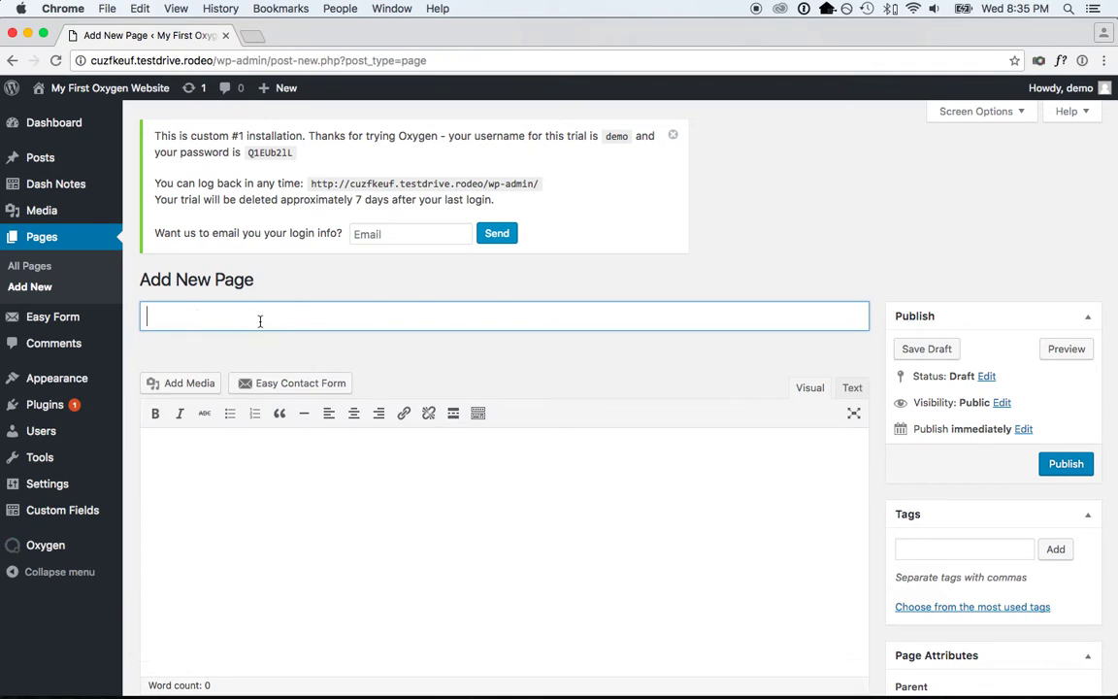
pyautogui.write('Example Page')
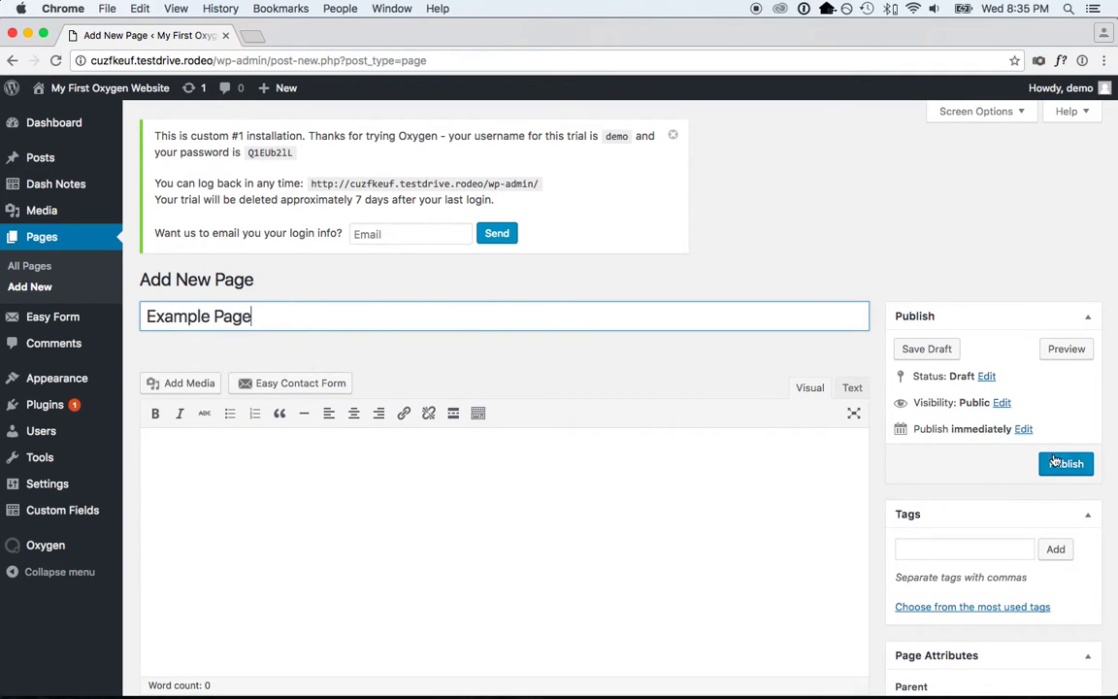
pyautogui.click(1064, 463)
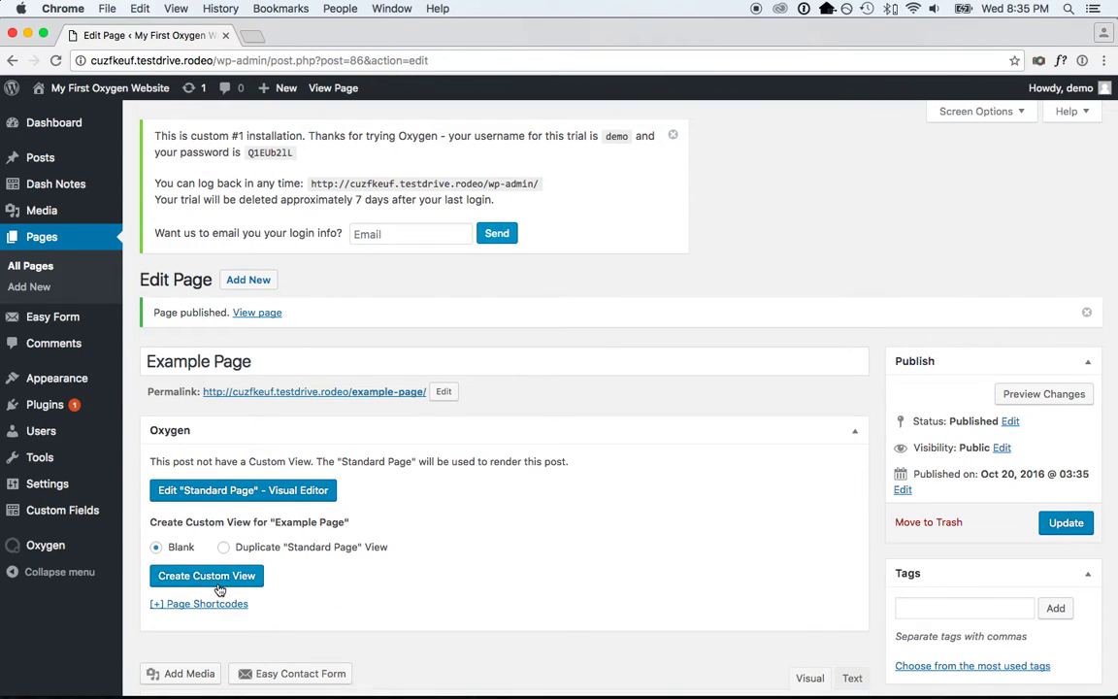
pyautogui.click(220, 586)
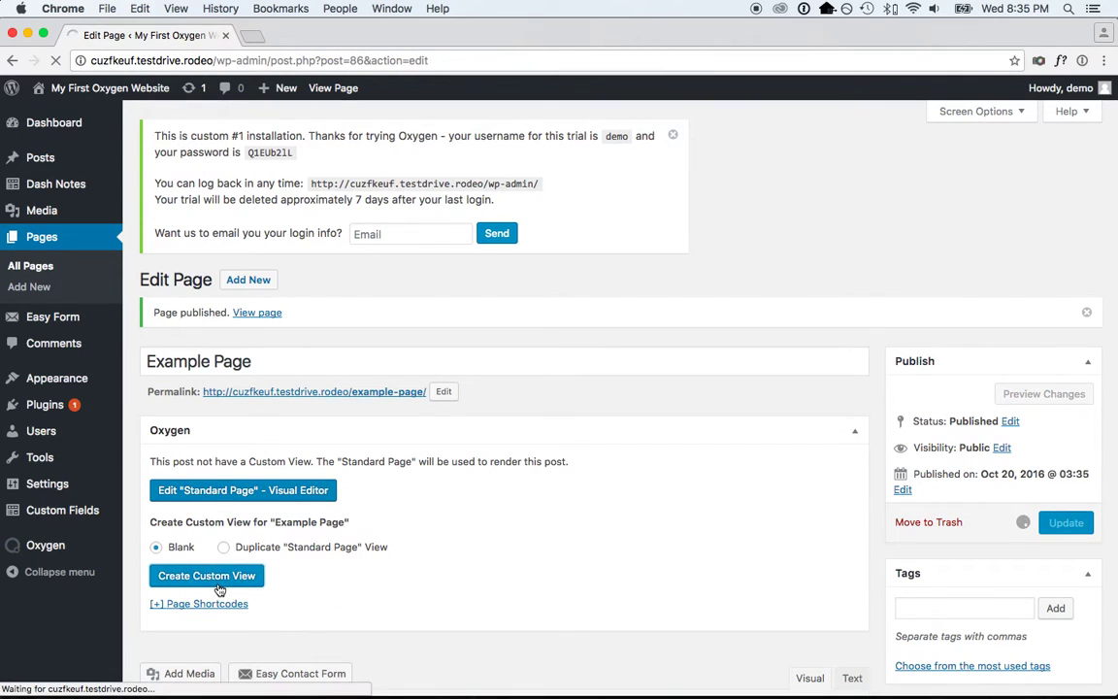
pyautogui.click(182, 497)
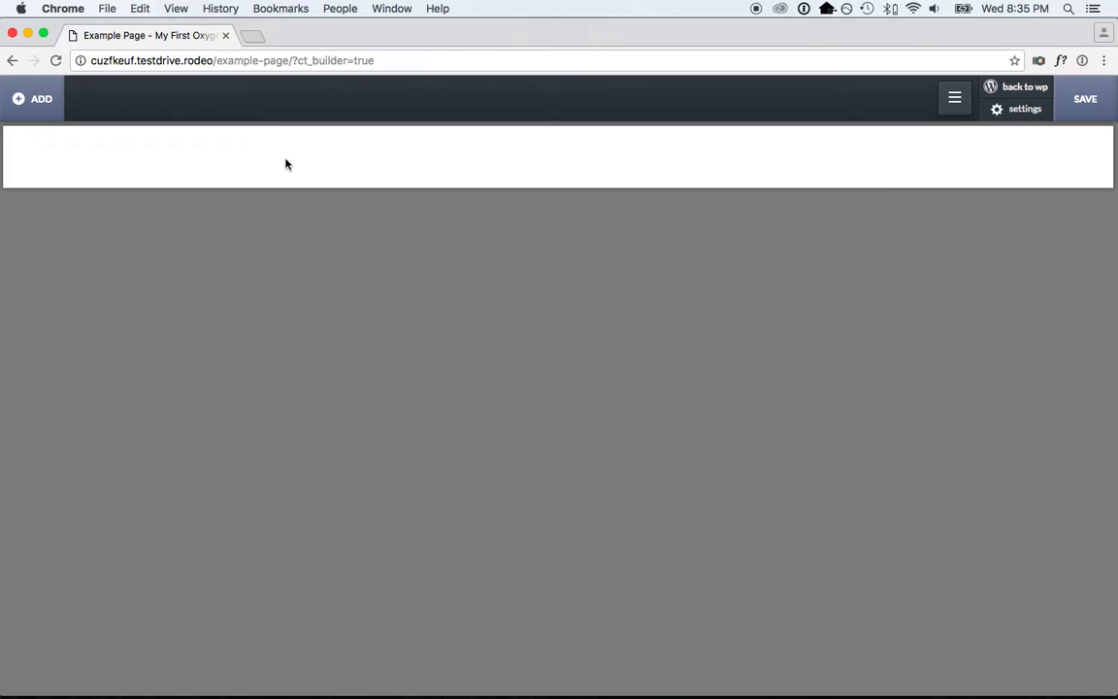
# - Add a section to the empty page and insert a heading into it
pyautogui.click(35, 96)
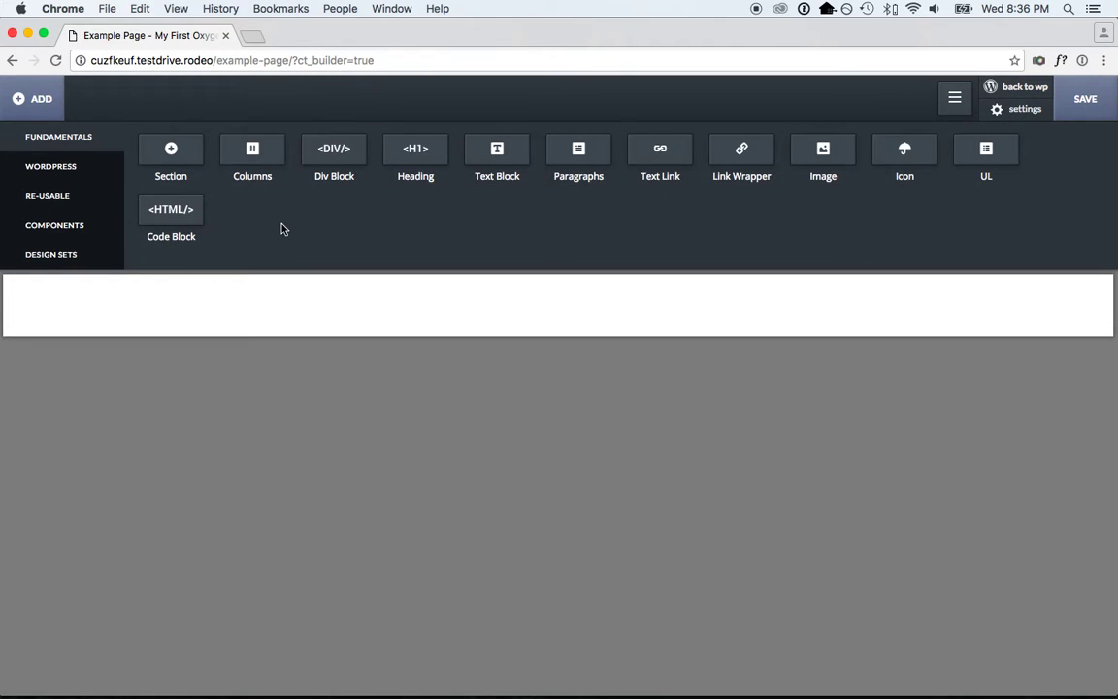
pyautogui.click(163, 164)
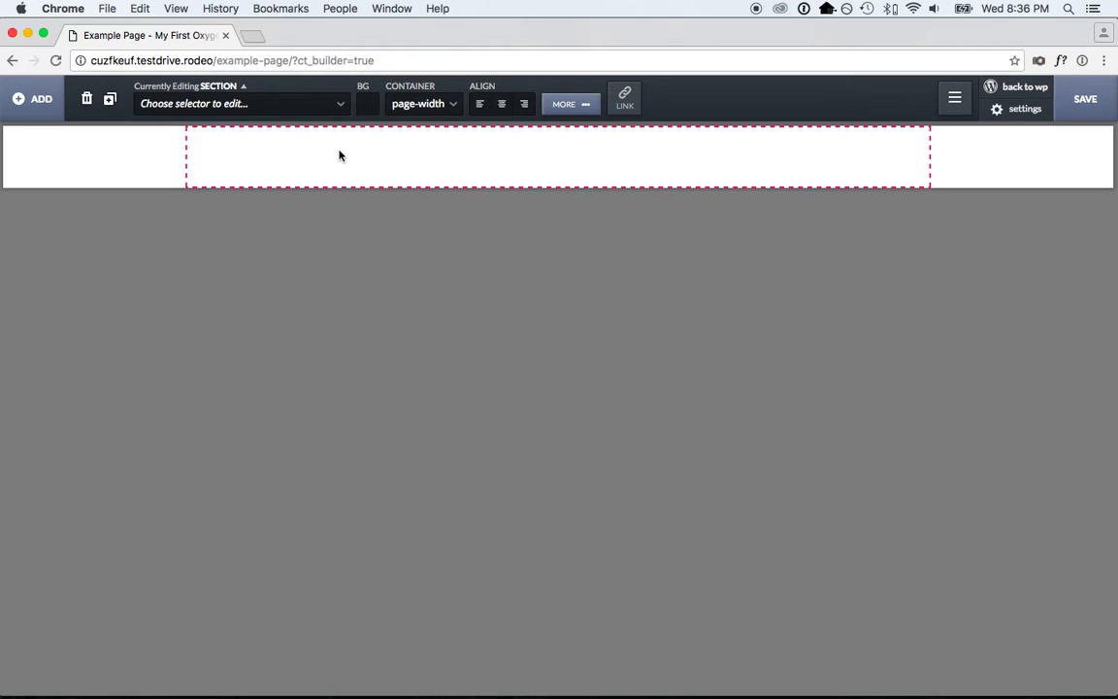
pyautogui.click(47, 104)
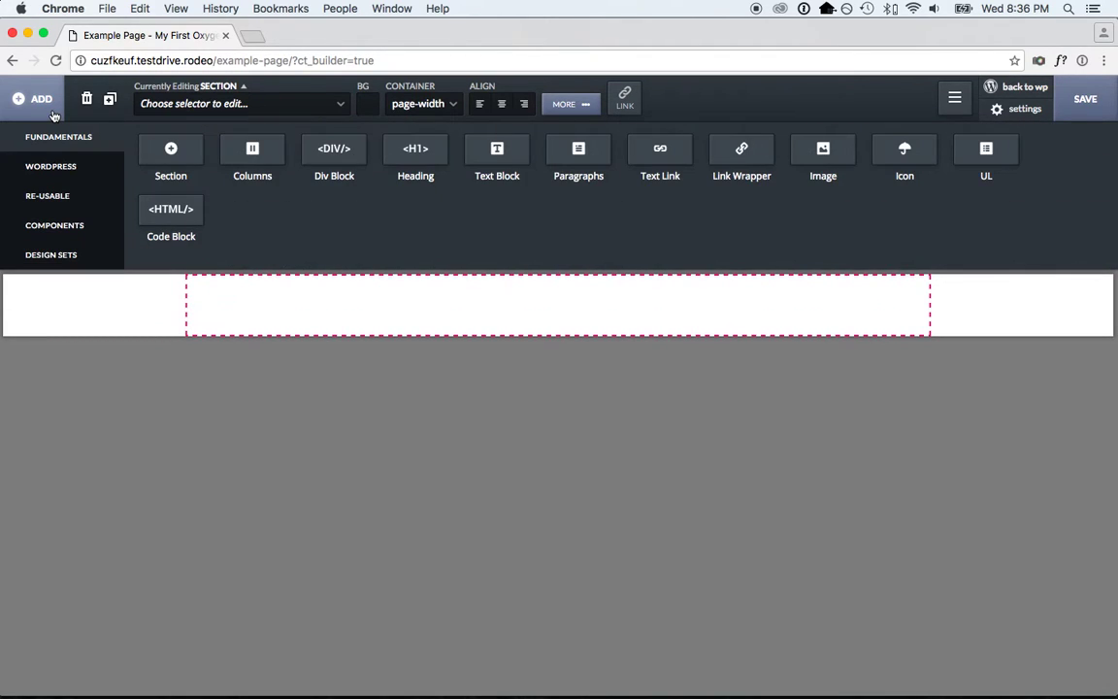
pyautogui.click(408, 163)
# - Change the heading text to 'Oxygen' and set its font to Noto Serif
pyautogui.doubleClick(307, 142)
pyautogui.write('Oxygen')
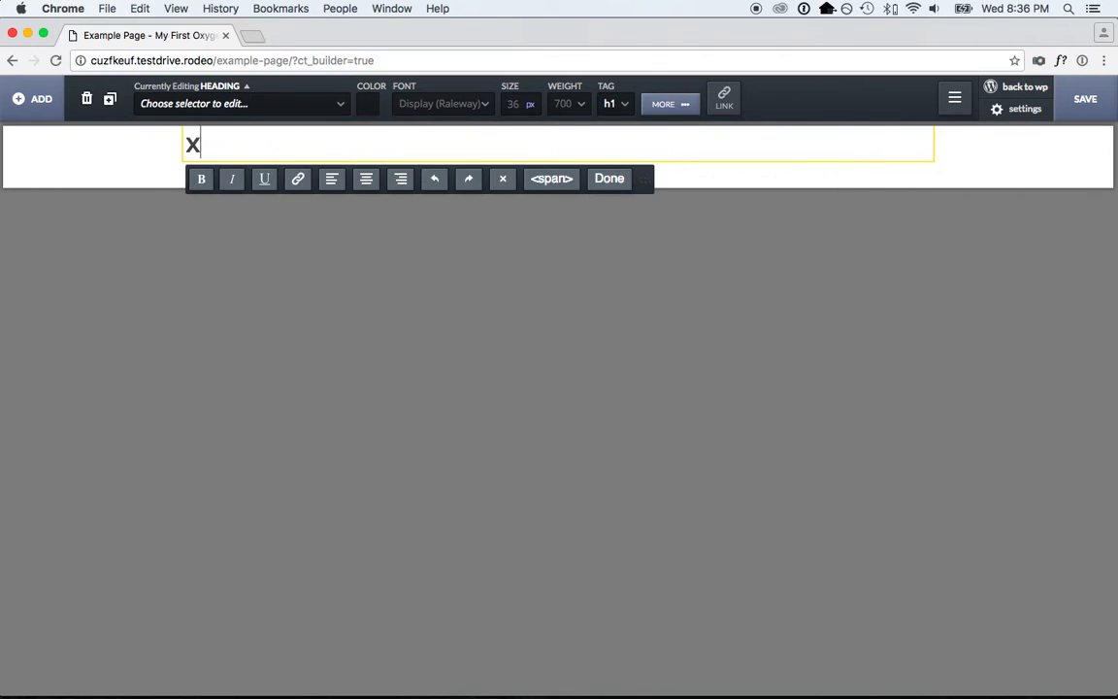
pyautogui.click(449, 103)
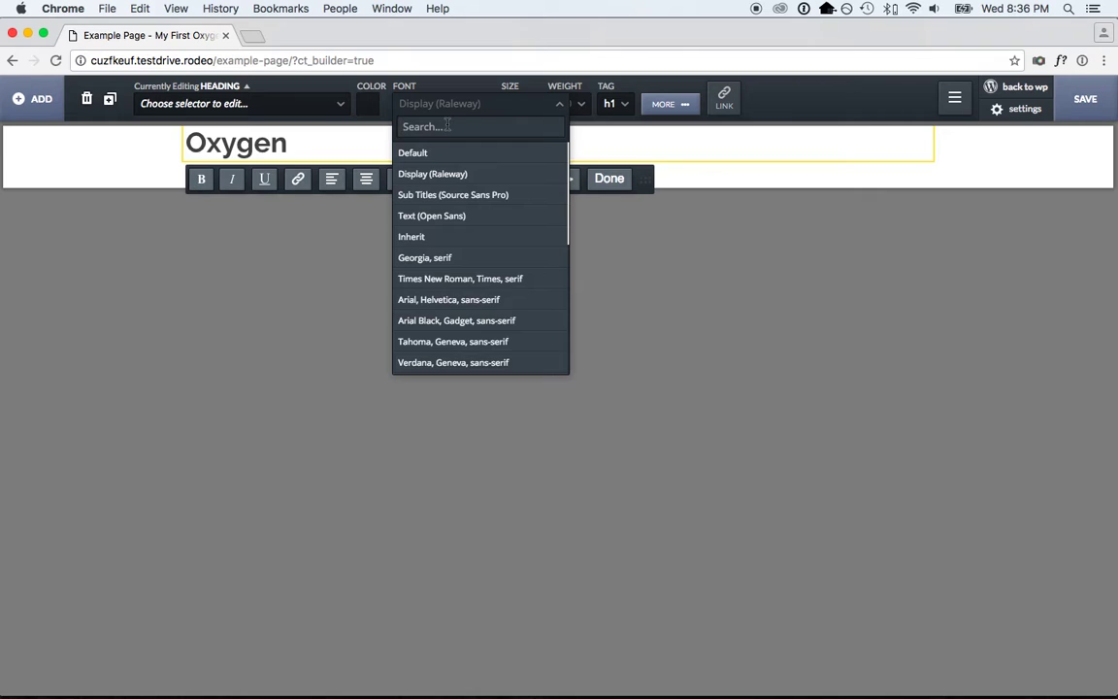
pyautogui.write('serif')
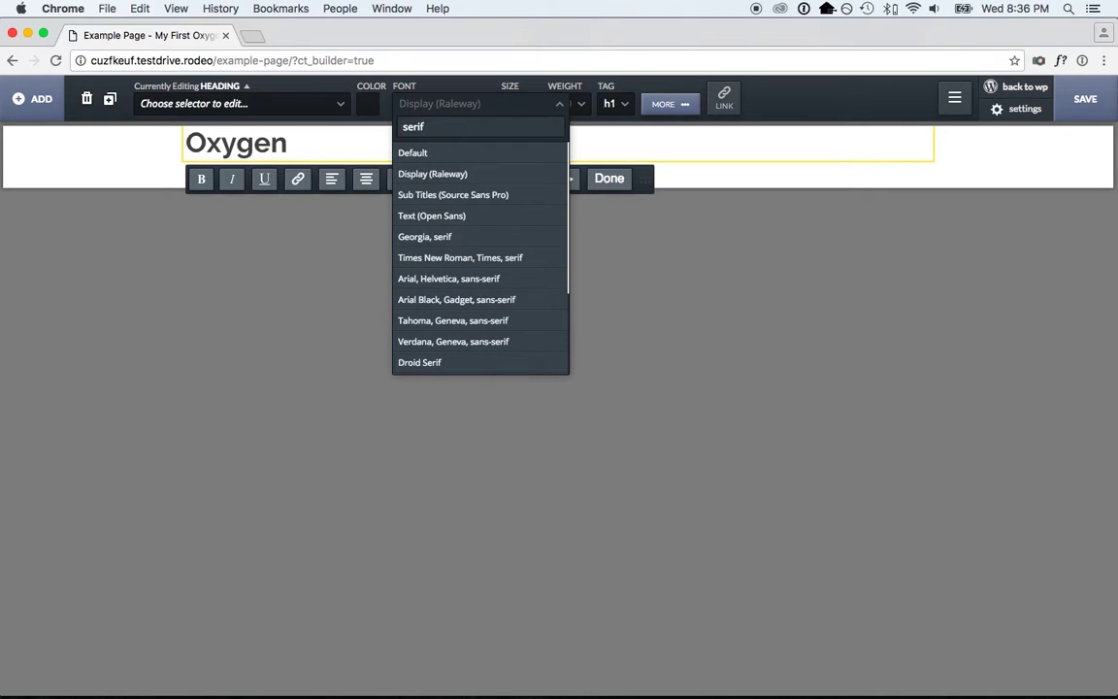
pyautogui.press('BackSpace')
pyautogui.press('BackSpace')
pyautogui.press('BackSpace')
pyautogui.press('BackSpace')
pyautogui.press('BackSpace')
pyautogui.write('noto se')
pyautogui.click(460, 234)
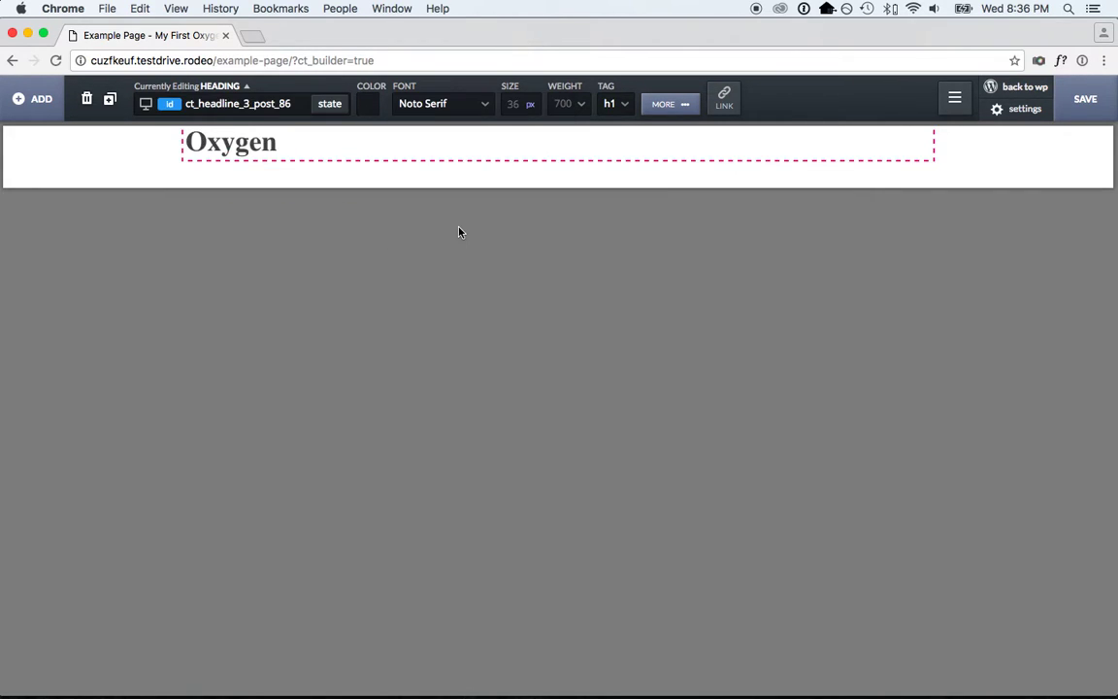
# - Give the section 15px top and bottom container padding
pyautogui.click(658, 107)
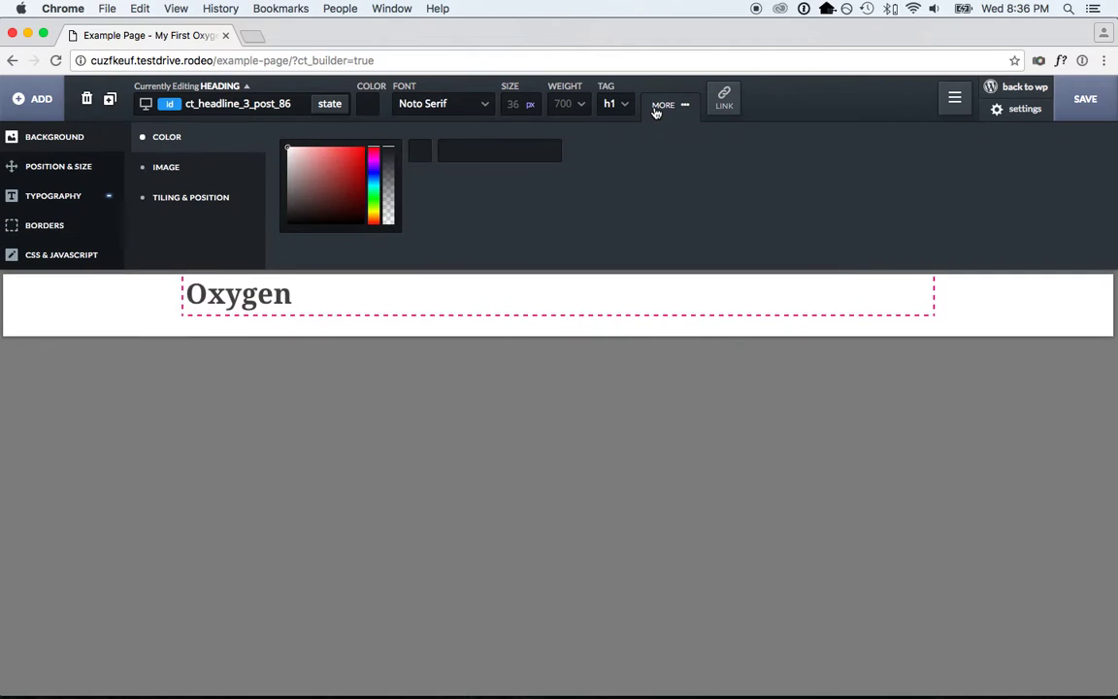
pyautogui.click(117, 302)
pyautogui.click(95, 171)
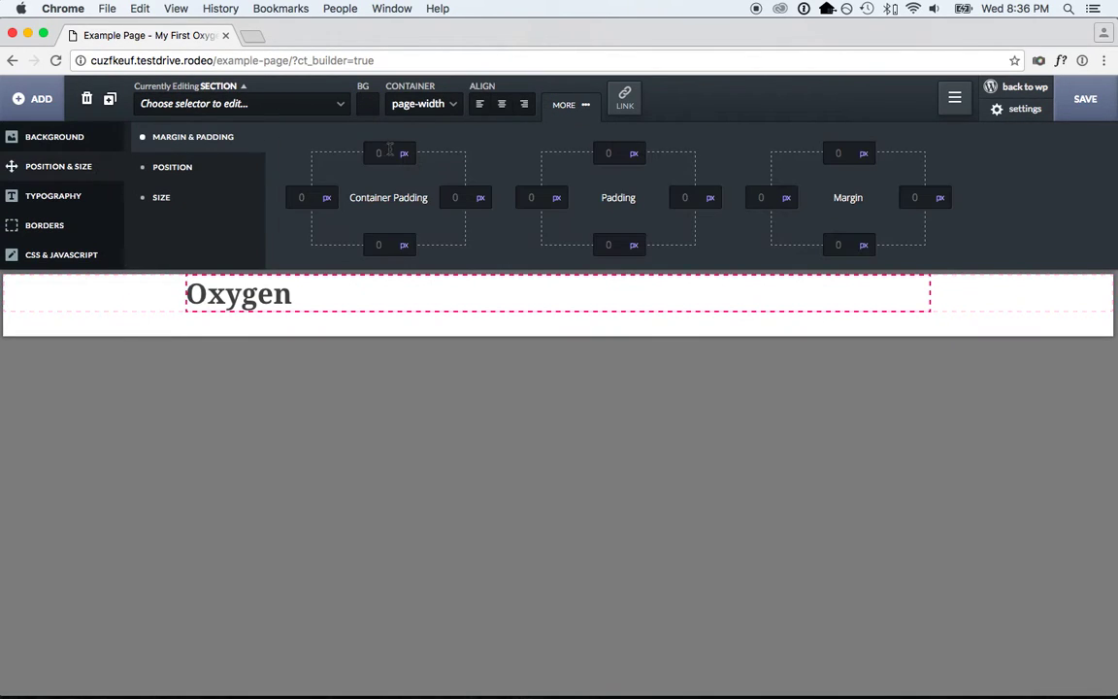
pyautogui.click(389, 151)
pyautogui.write('15')
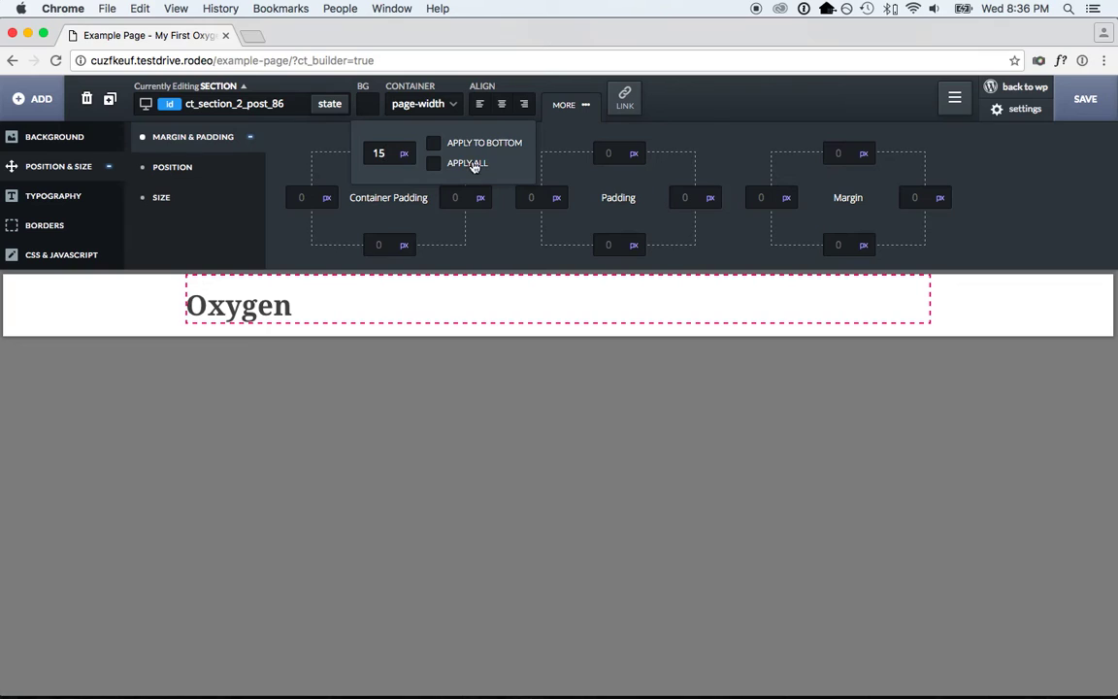
pyautogui.click(433, 143)
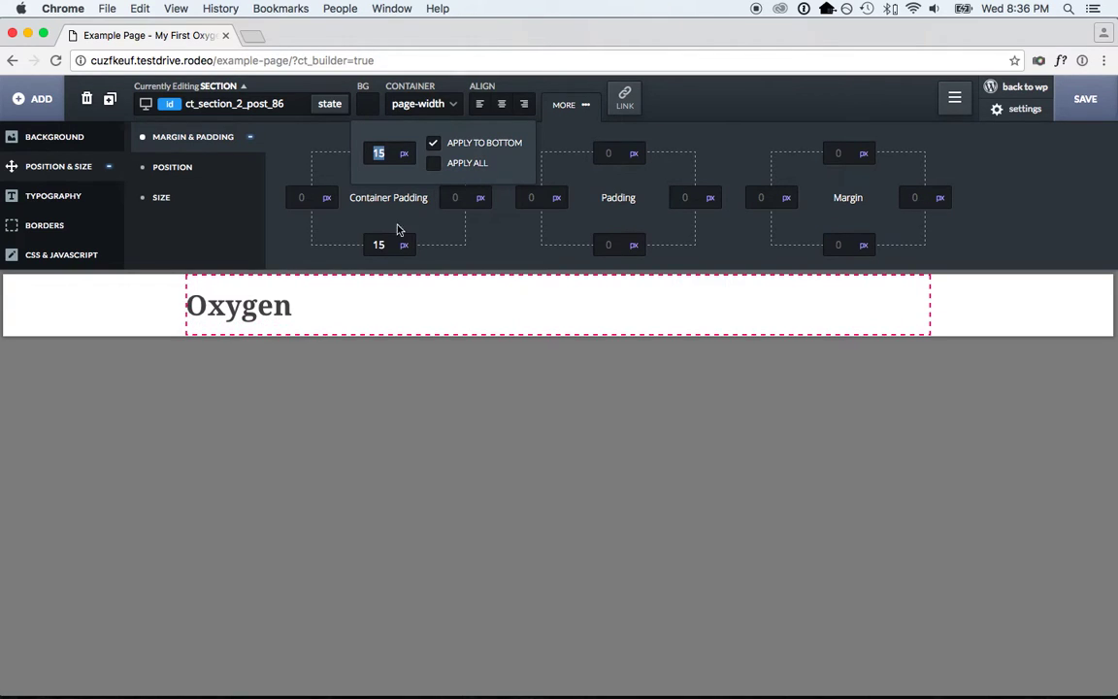
# - Set the Oxygen heading to 28px font size and float it left
pyautogui.click(279, 322)
pyautogui.click(523, 97)
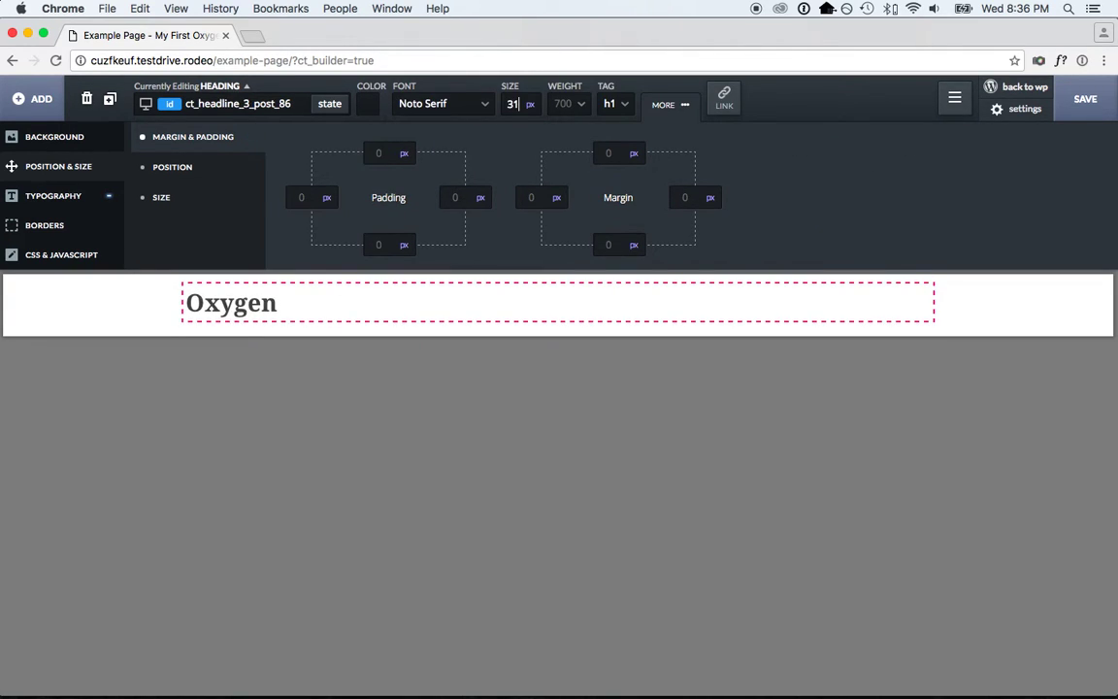
pyautogui.write('28')
pyautogui.click(199, 168)
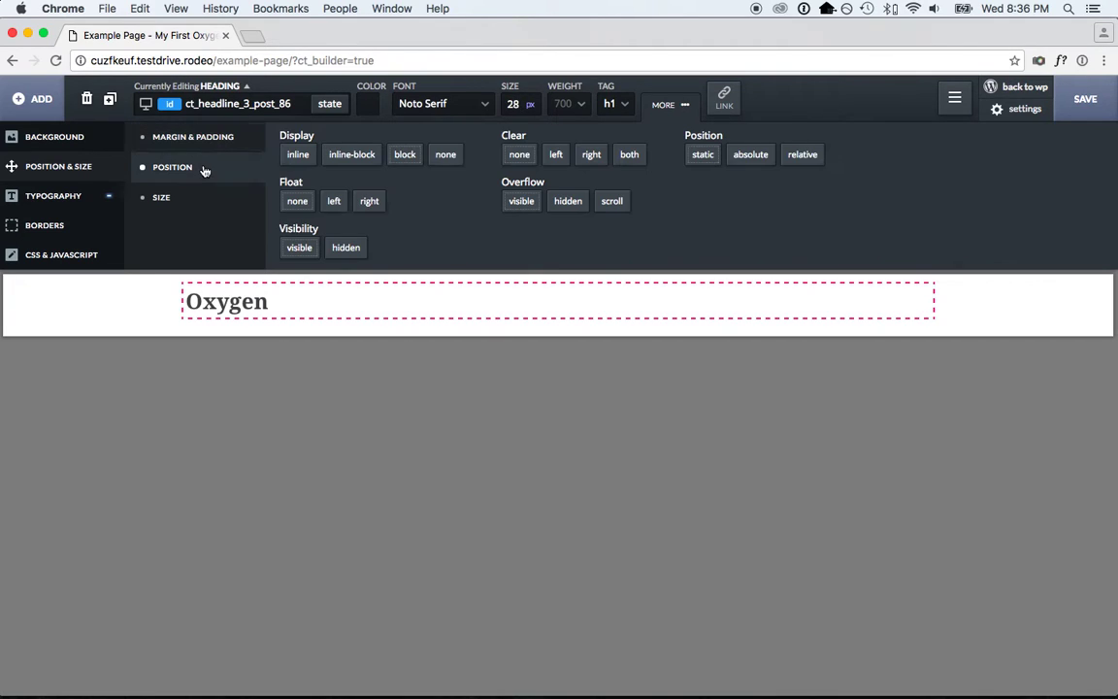
pyautogui.click(334, 202)
# - Add a div block to the header section and float it right
pyautogui.click(345, 292)
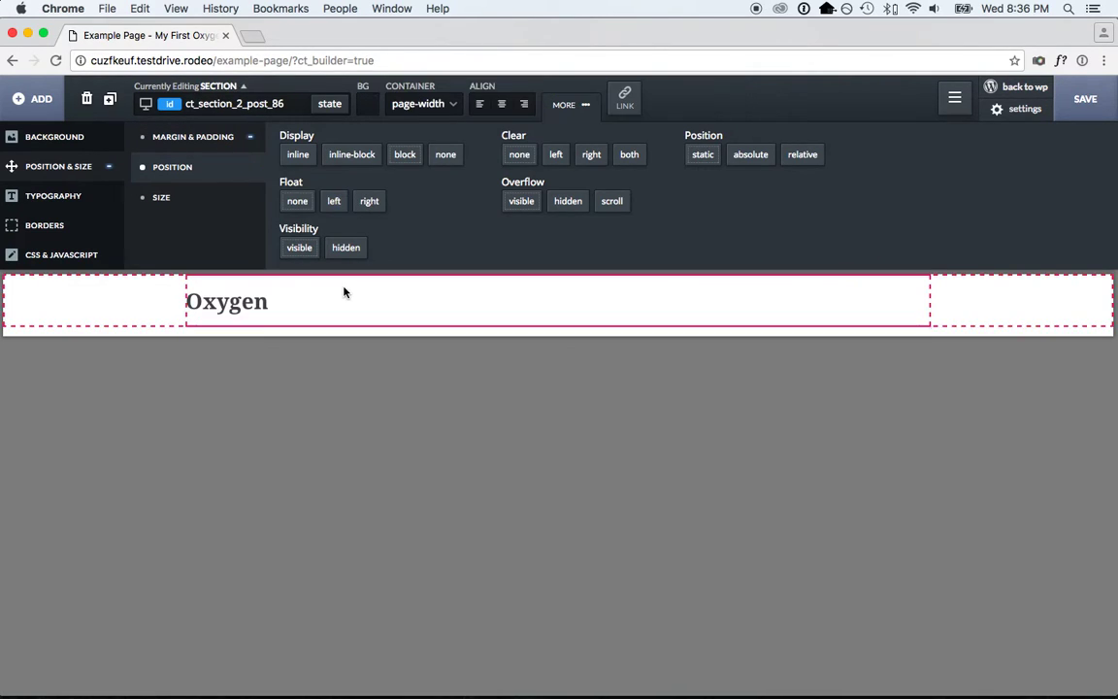
pyautogui.click(34, 95)
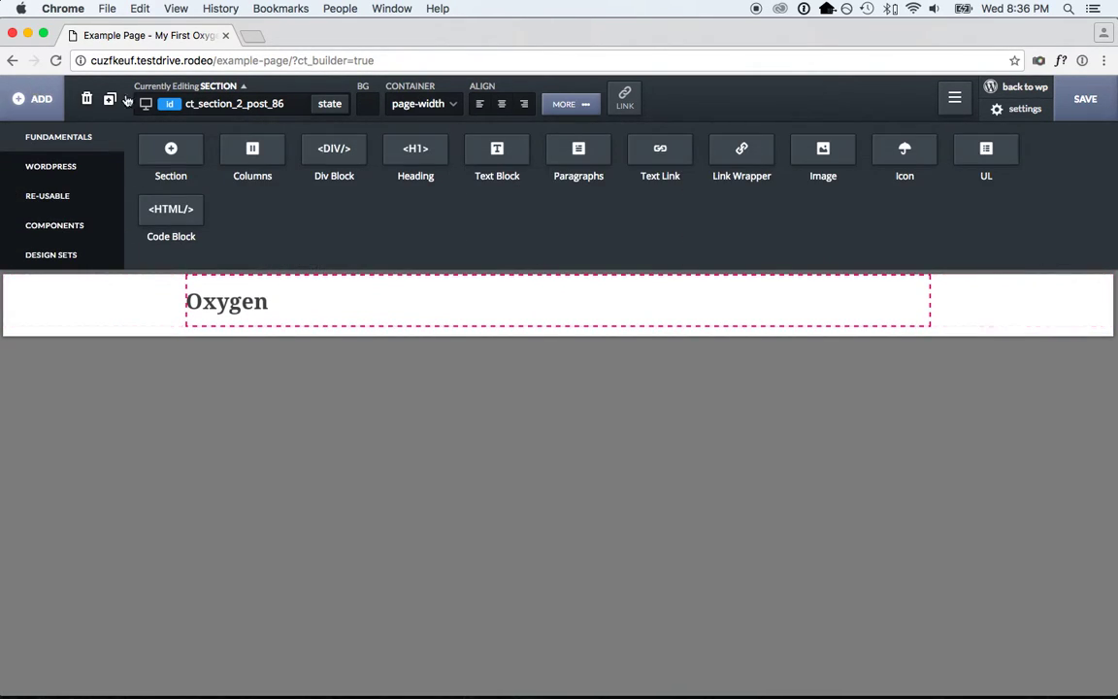
pyautogui.click(348, 164)
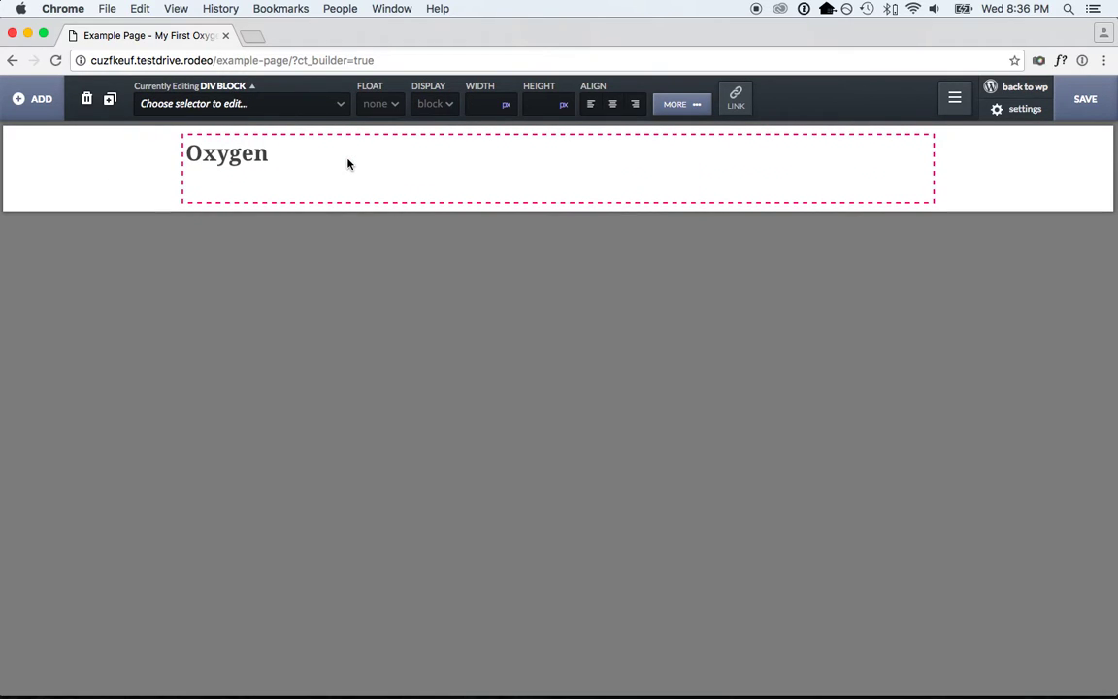
pyautogui.click(376, 104)
pyautogui.click(374, 189)
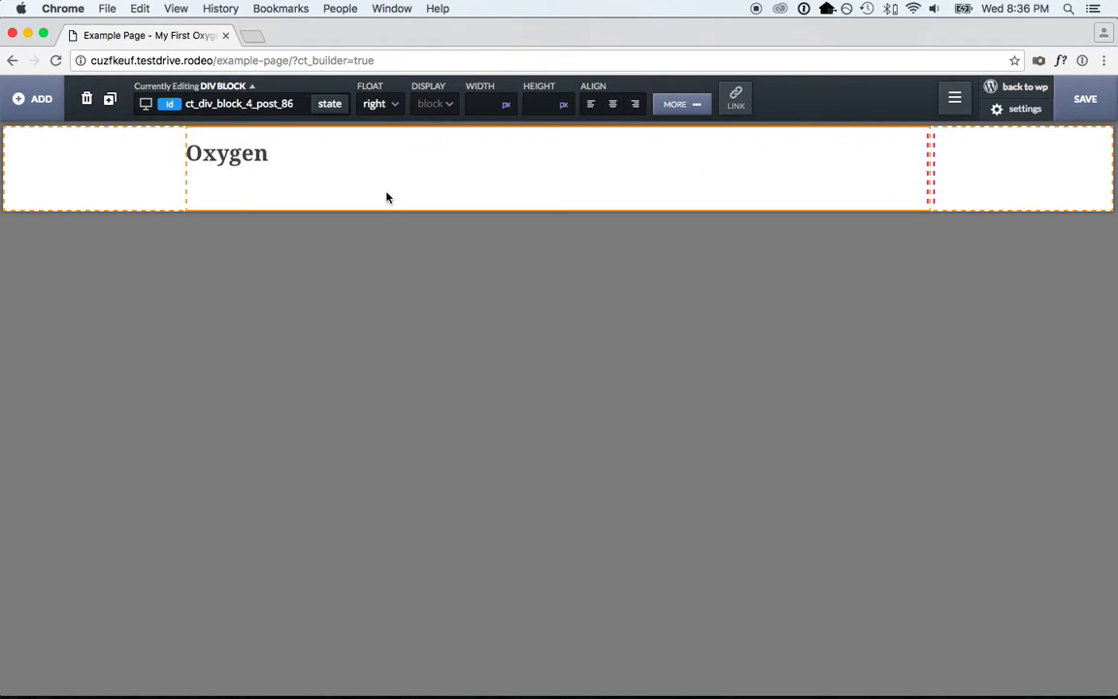
# - Add a text link with class my_menu_link and duplicate it into five links
pyautogui.click(32, 99)
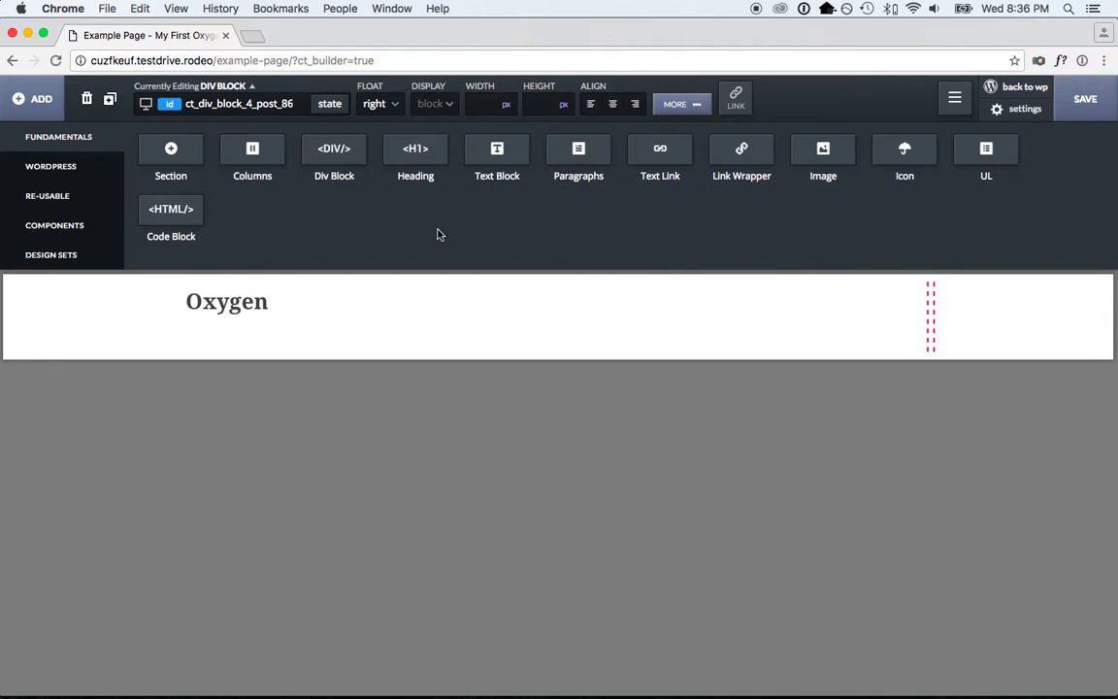
pyautogui.click(656, 152)
pyautogui.click(251, 104)
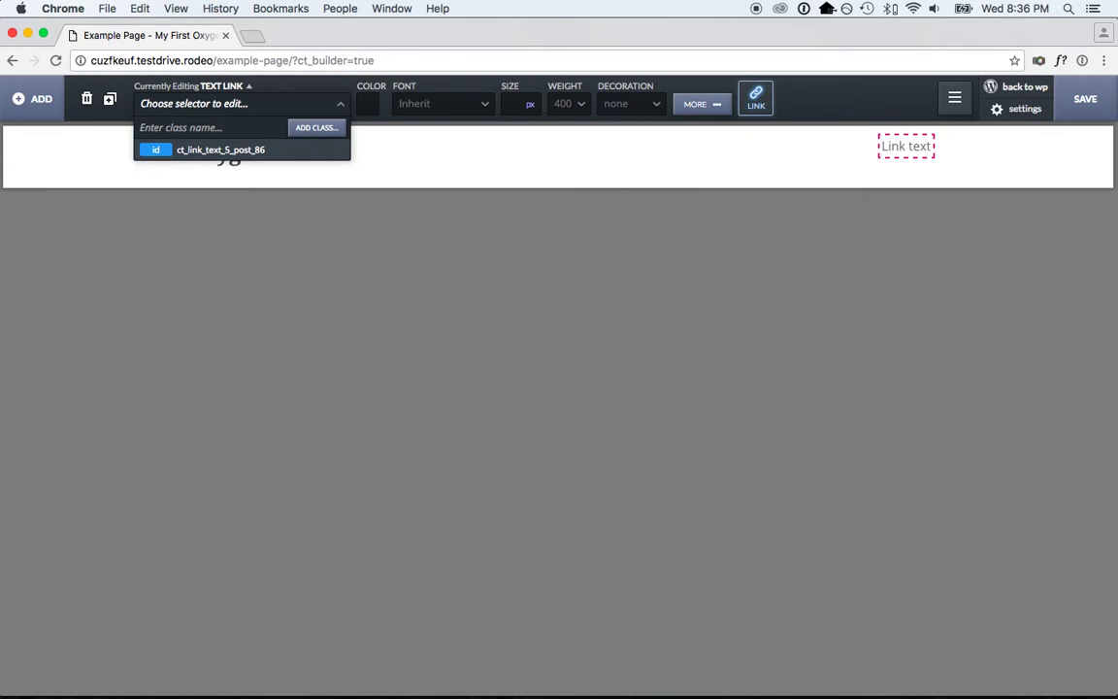
pyautogui.write('my_menu_link')
pyautogui.press('Return')
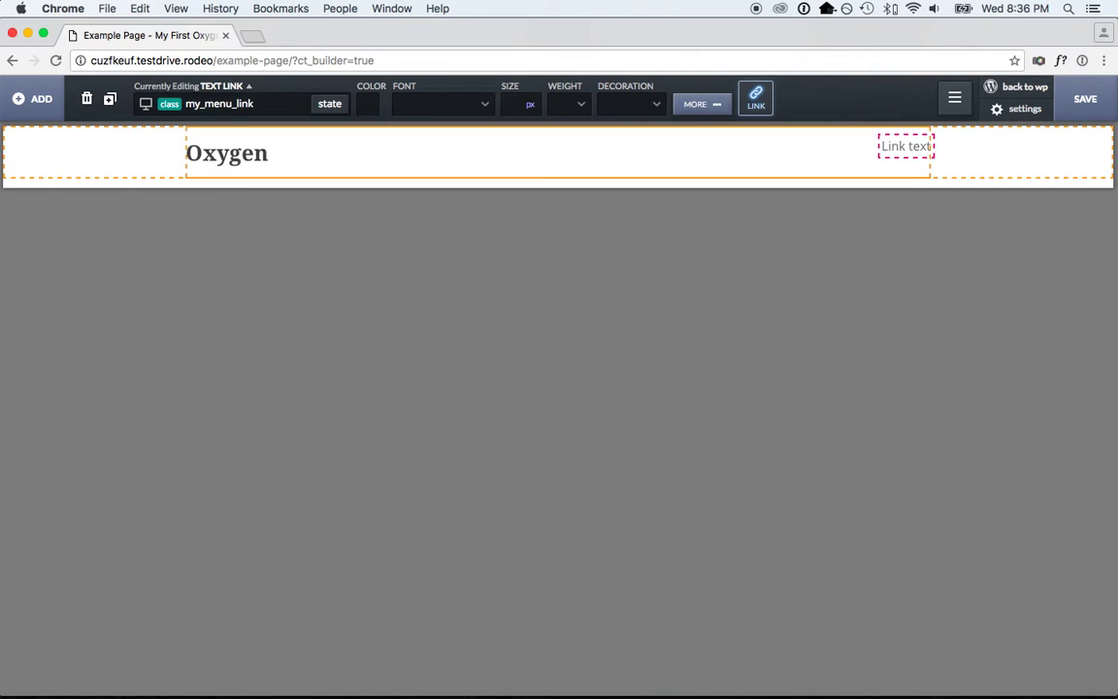
pyautogui.click(111, 100)
pyautogui.click(111, 100)
pyautogui.click(111, 100)
# - Label the links Home, About, Webflow is Cool, Oxygen is Better and Support
pyautogui.doubleClick(694, 147)
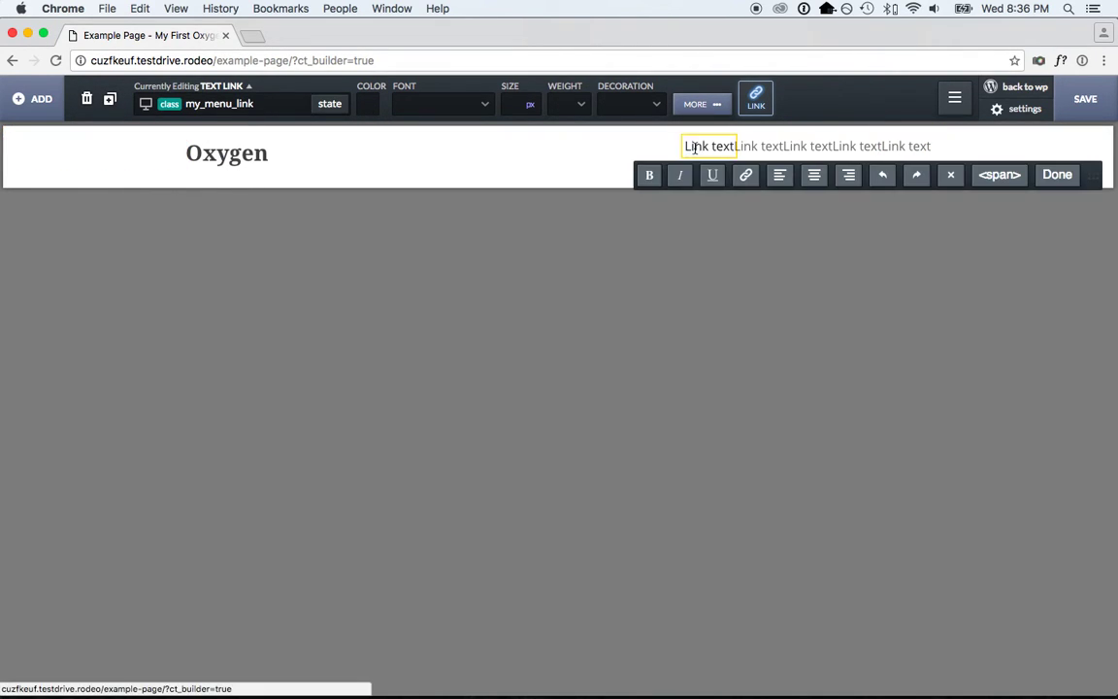
pyautogui.write('Home')
pyautogui.doubleClick(748, 145)
pyautogui.write('About')
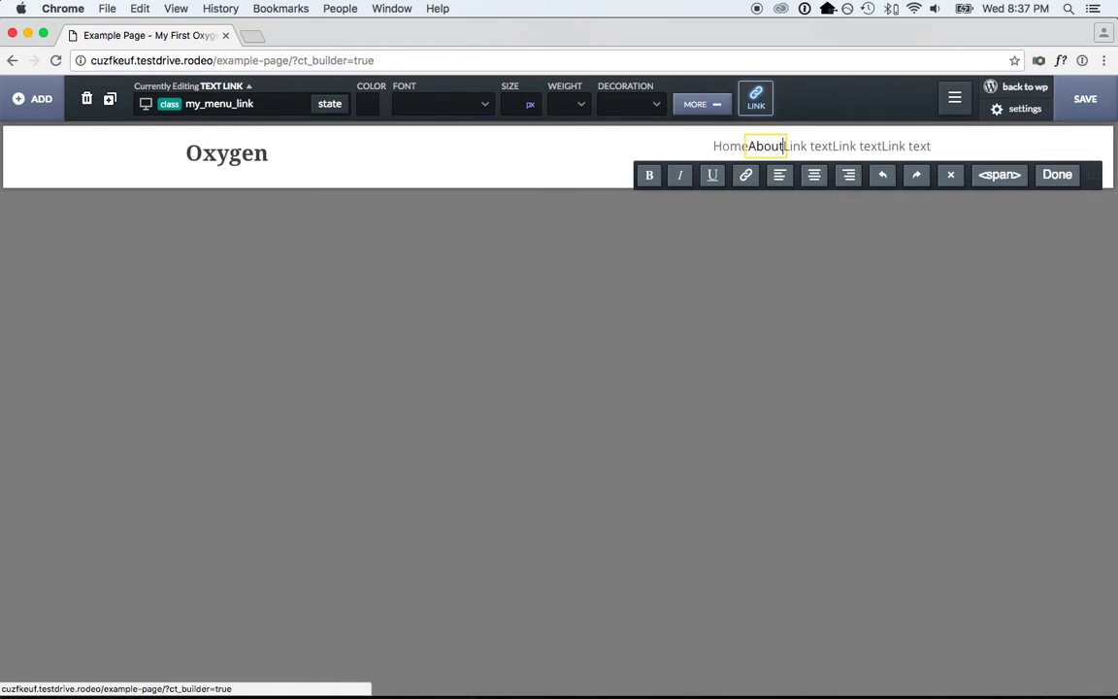
pyautogui.doubleClick(809, 145)
pyautogui.write('Webflow is C')
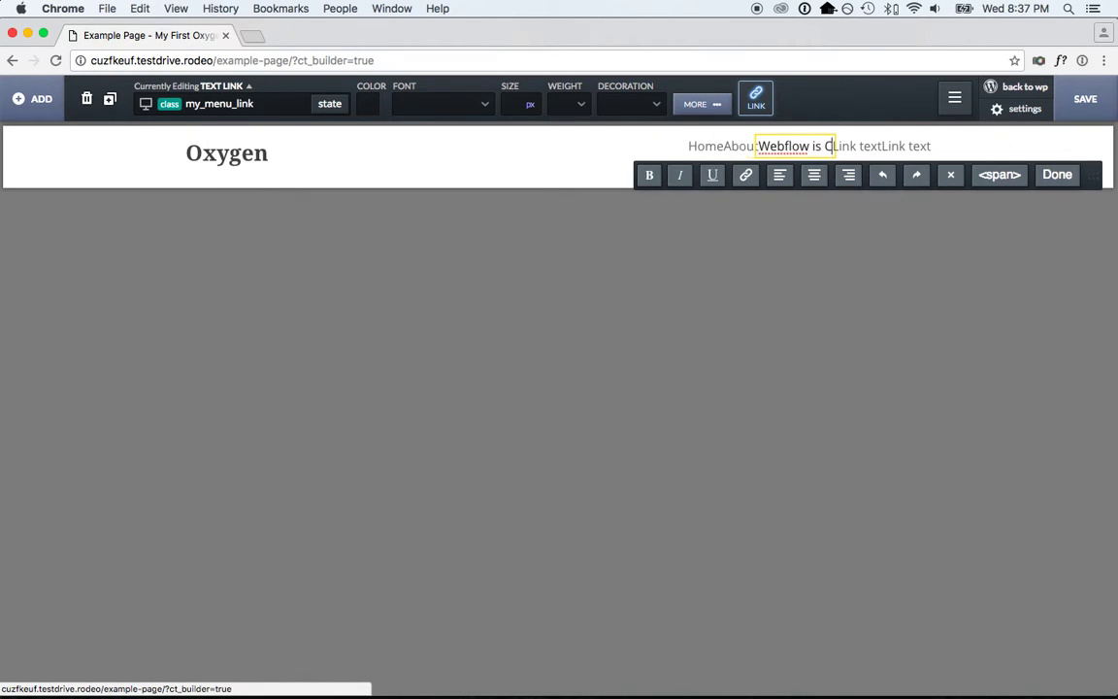
pyautogui.write('ool')
pyautogui.doubleClick(855, 146)
pyautogui.write('Oxygen ')
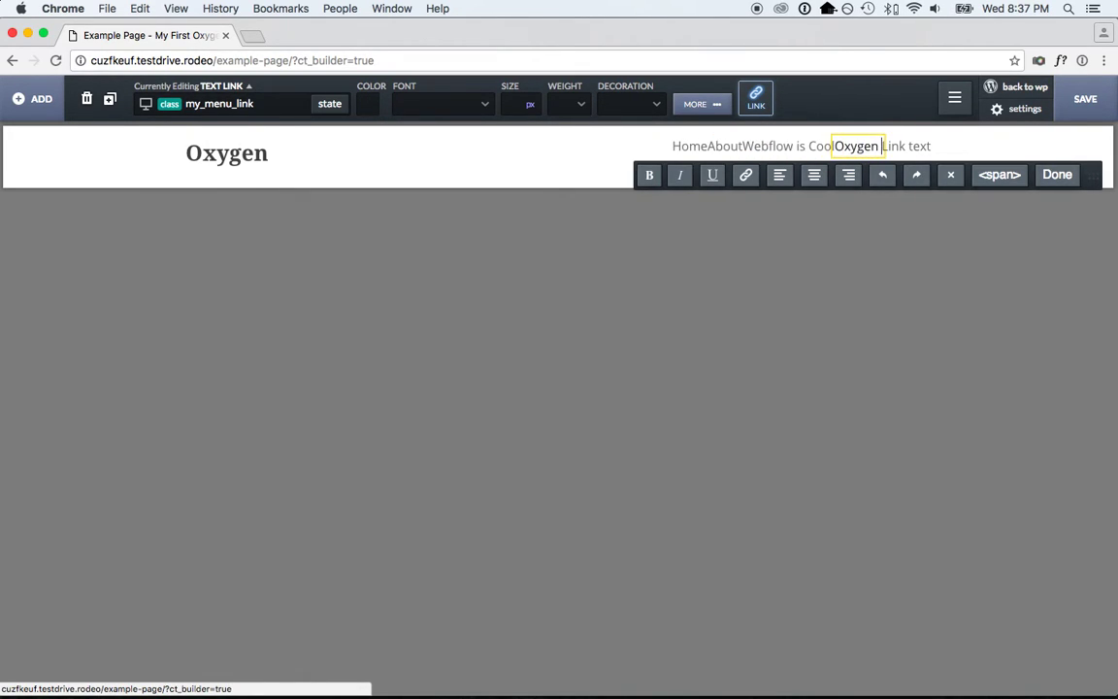
pyautogui.write('is Beter')
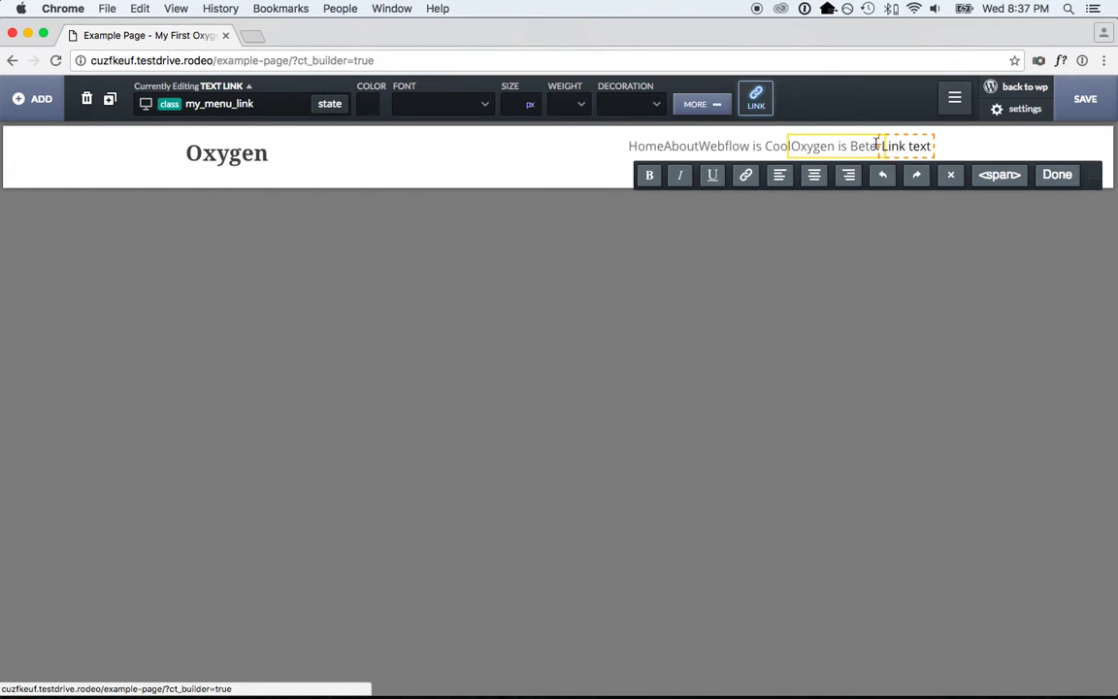
pyautogui.press('Left')
pyautogui.press('Left')
pyautogui.press('Left')
pyautogui.write('t')
pyautogui.doubleClick(903, 148)
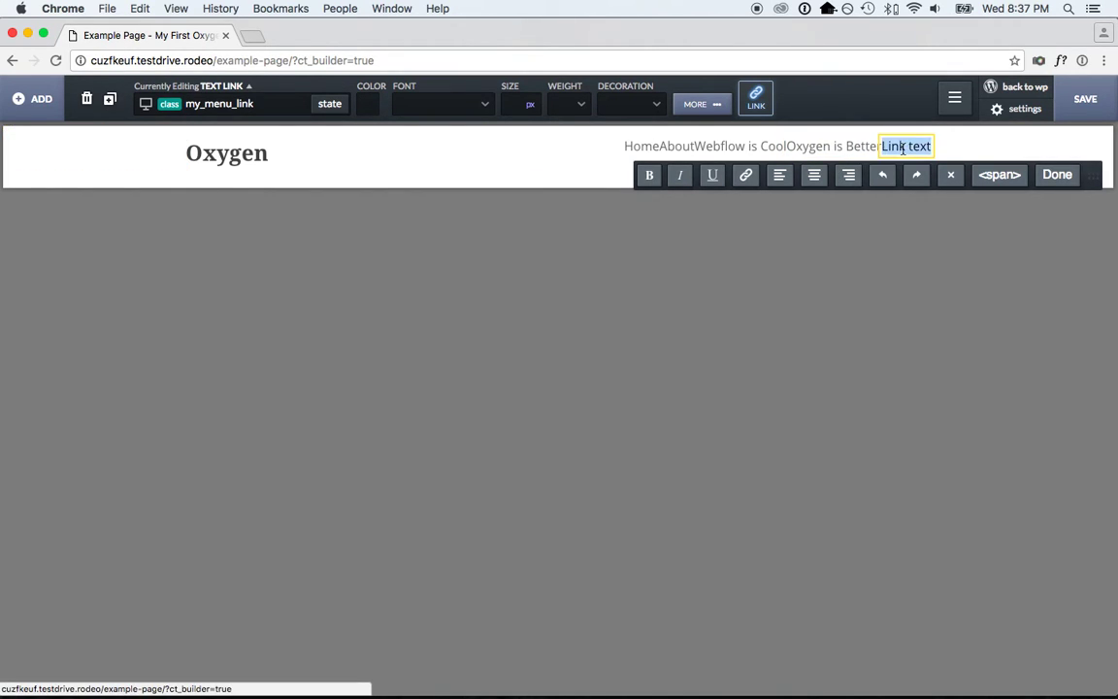
pyautogui.write('Support')
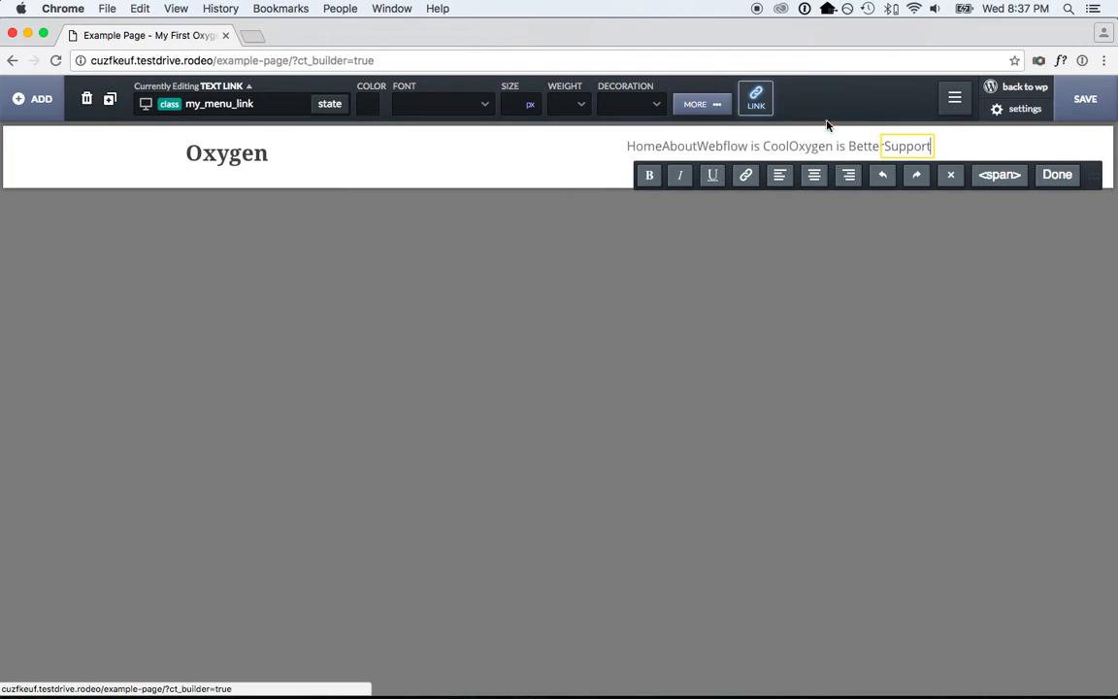
# - Give the my_menu_link class 20px padding applied to all four sides
pyautogui.click(716, 112)
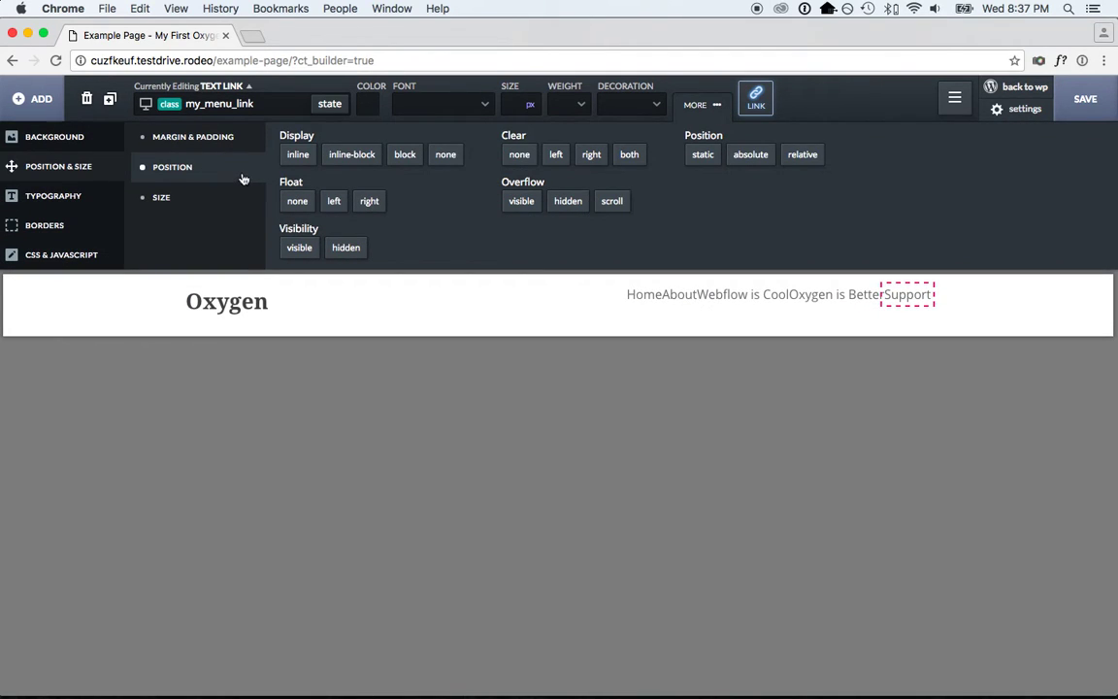
pyautogui.click(243, 148)
pyautogui.click(454, 197)
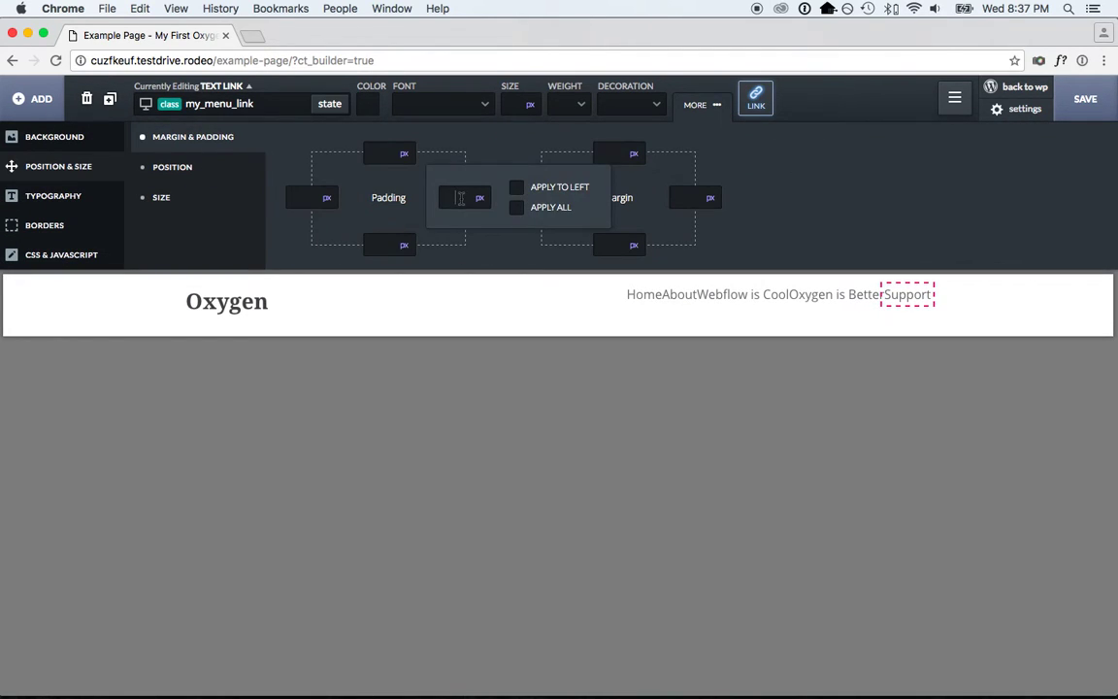
pyautogui.write('10')
pyautogui.click(518, 206)
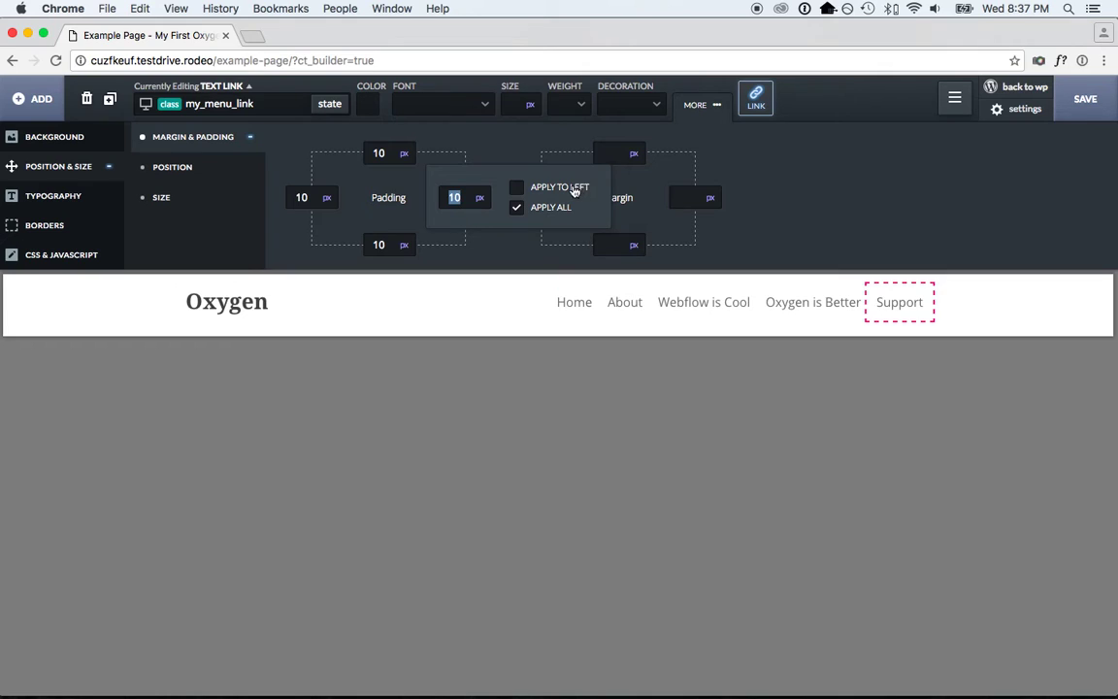
pyautogui.write('20')
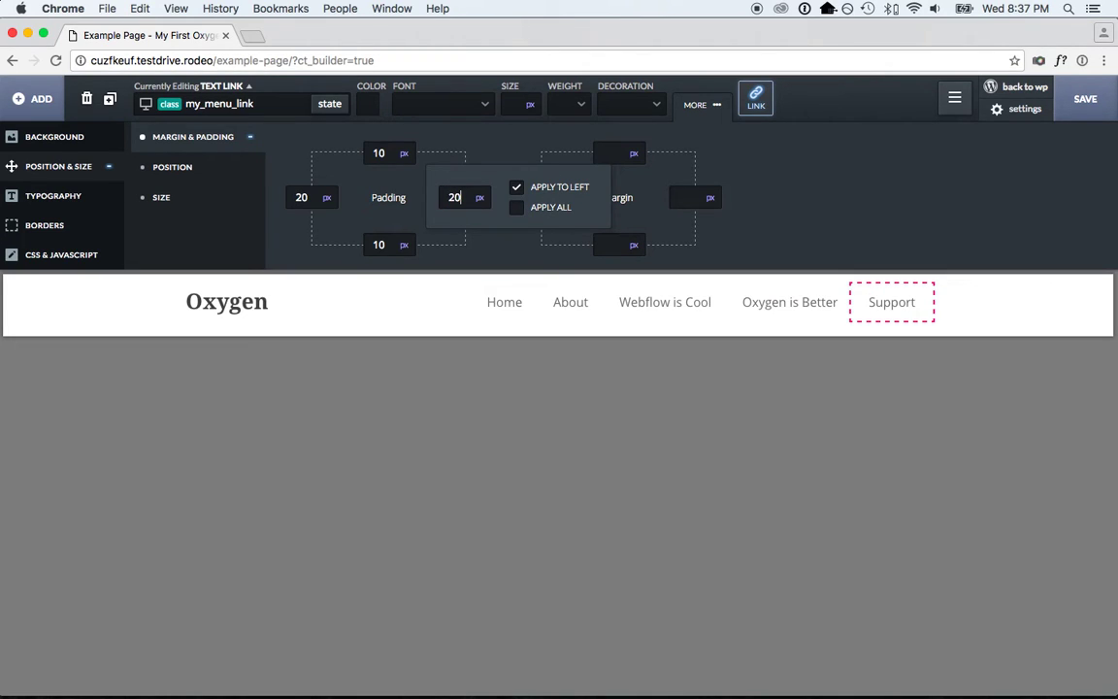
pyautogui.click(544, 207)
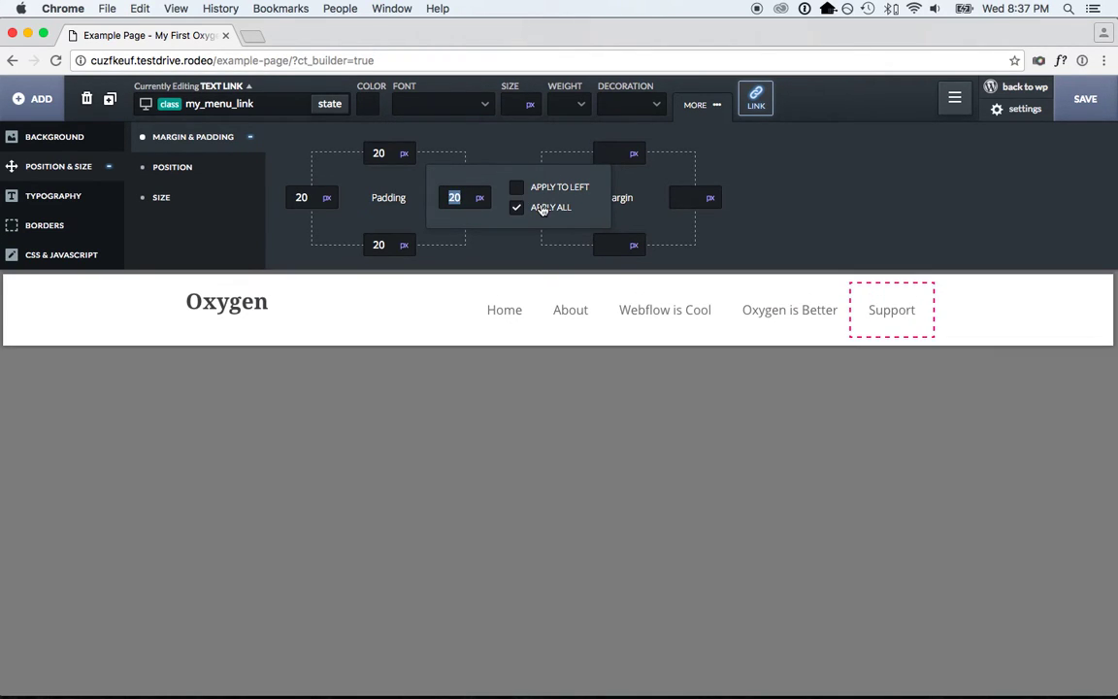
# - Clear the header section's top and bottom container padding to 0
pyautogui.click(452, 283)
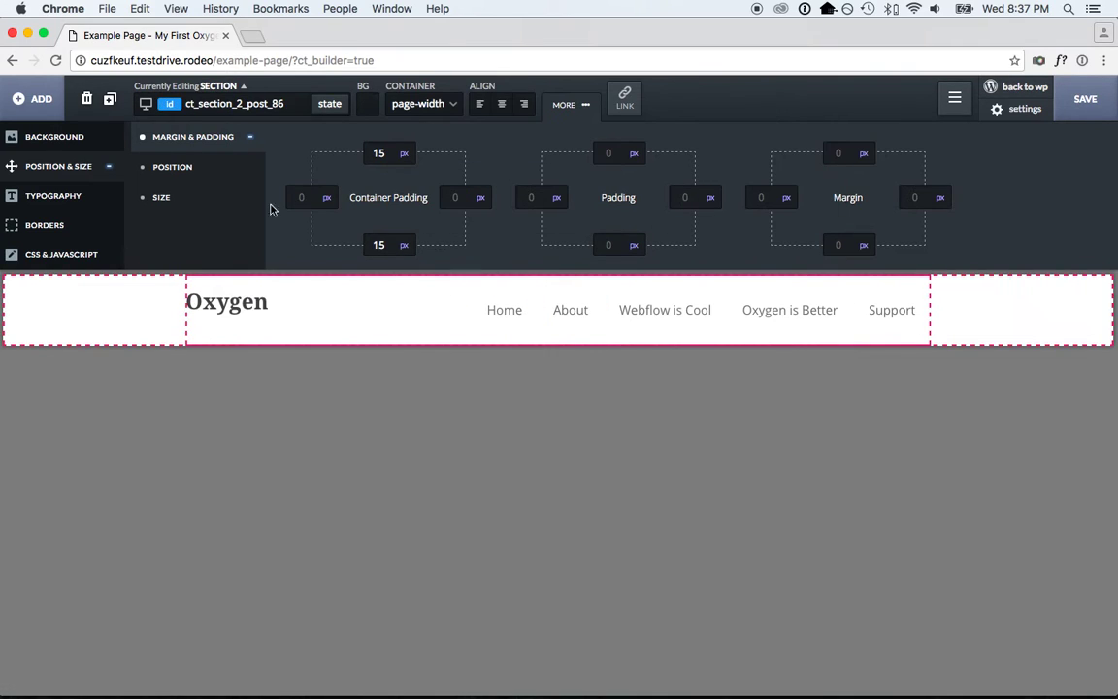
pyautogui.click(367, 151)
pyautogui.press('BackSpace')
pyautogui.click(385, 245)
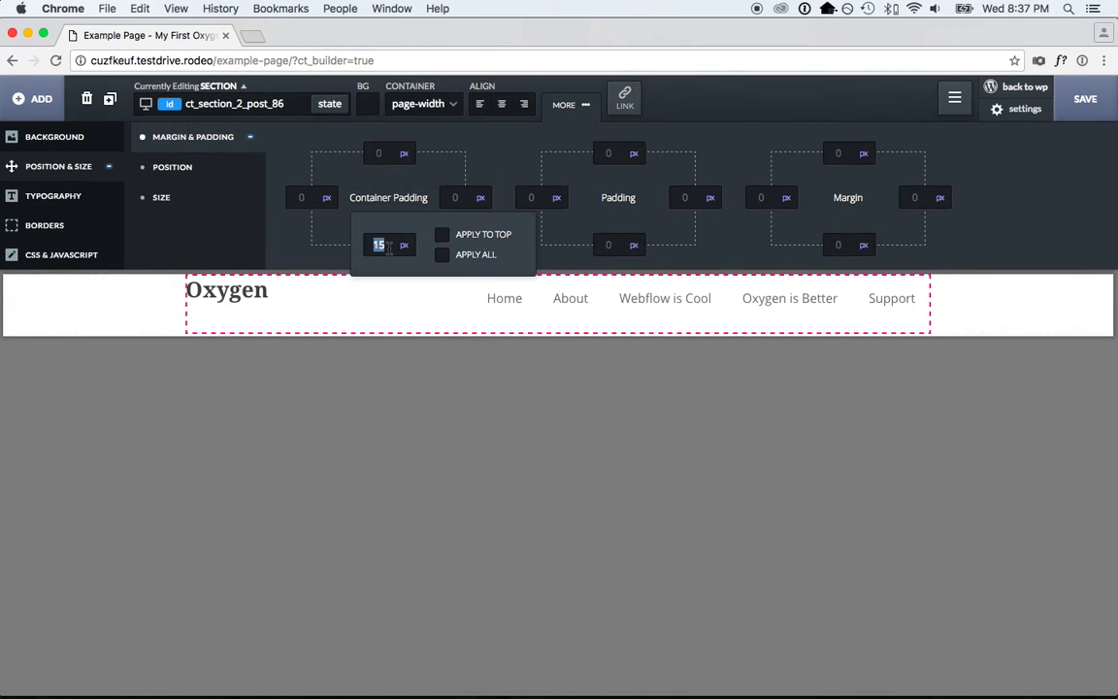
pyautogui.press('BackSpace')
# - Give the Oxygen heading a 9px top margin
pyautogui.click(236, 297)
pyautogui.click(612, 152)
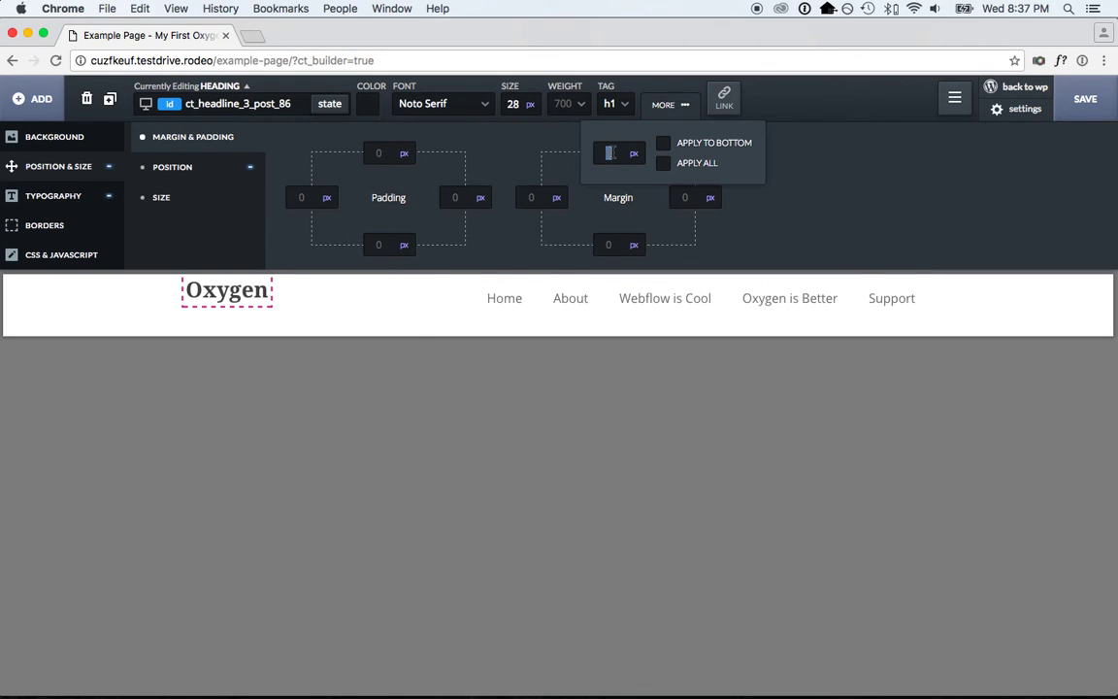
pyautogui.write('10')
pyautogui.press('Down')
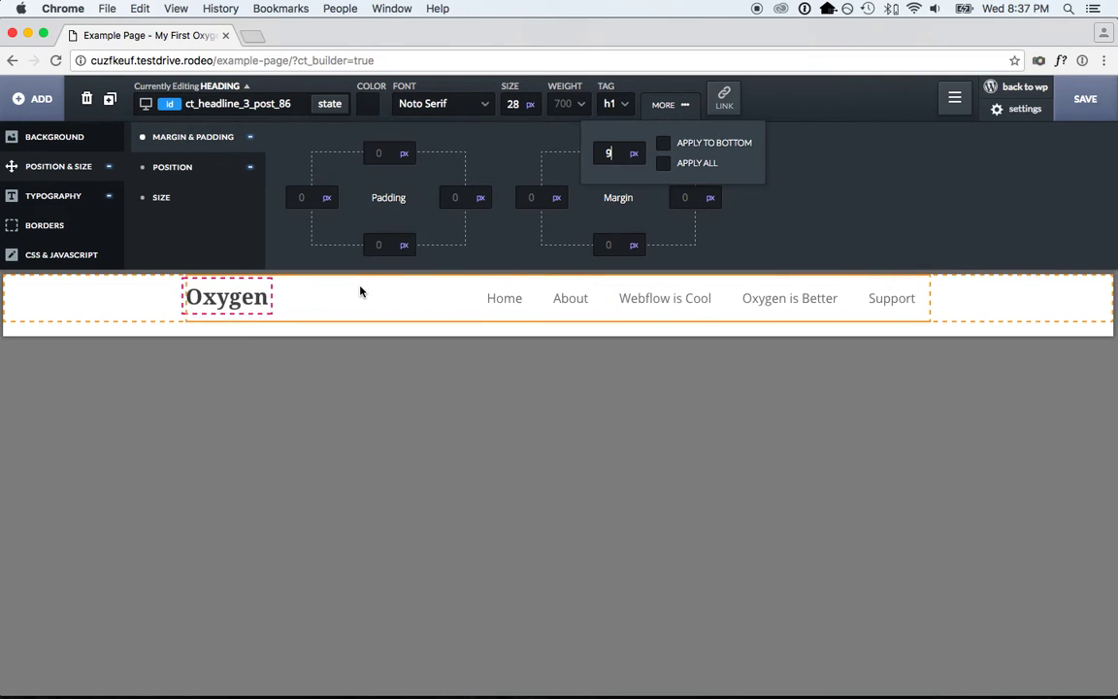
pyautogui.click(777, 308)
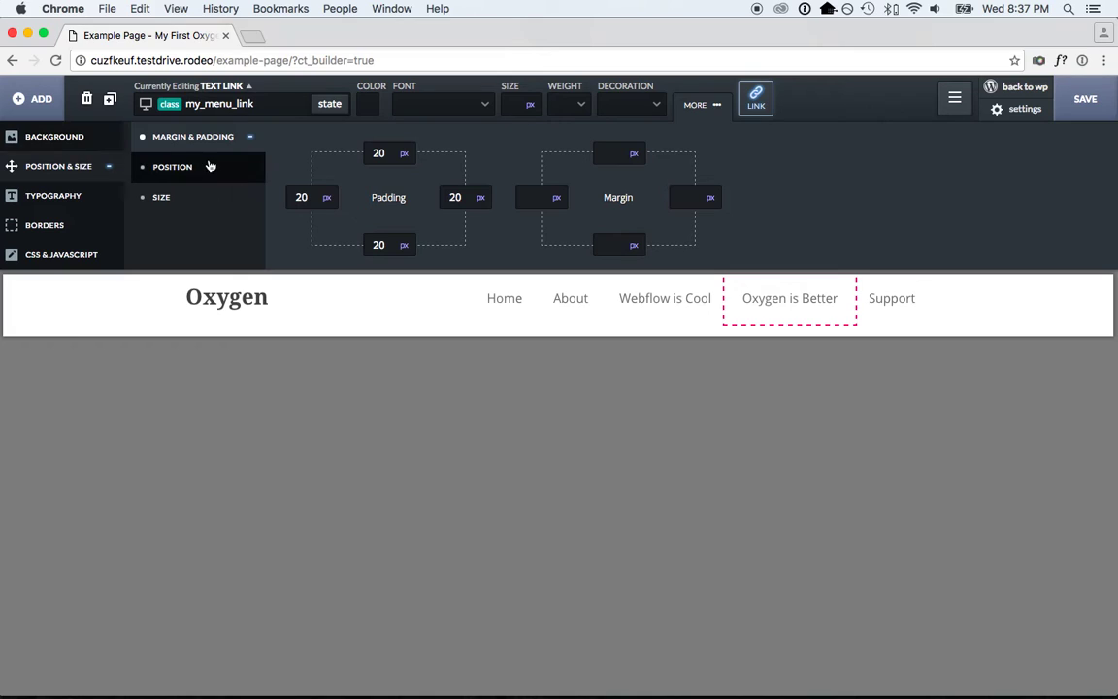
# - Set the my_menu_link text colour to blue rgba(0,148,255,1.0)
pyautogui.click(87, 194)
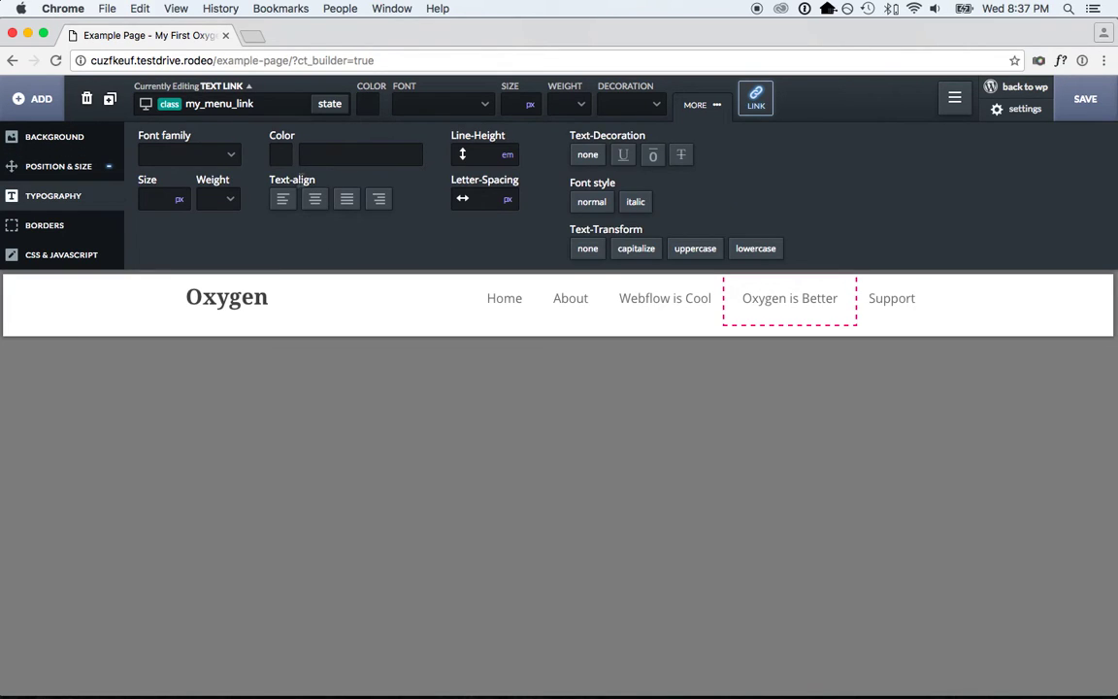
pyautogui.click(282, 155)
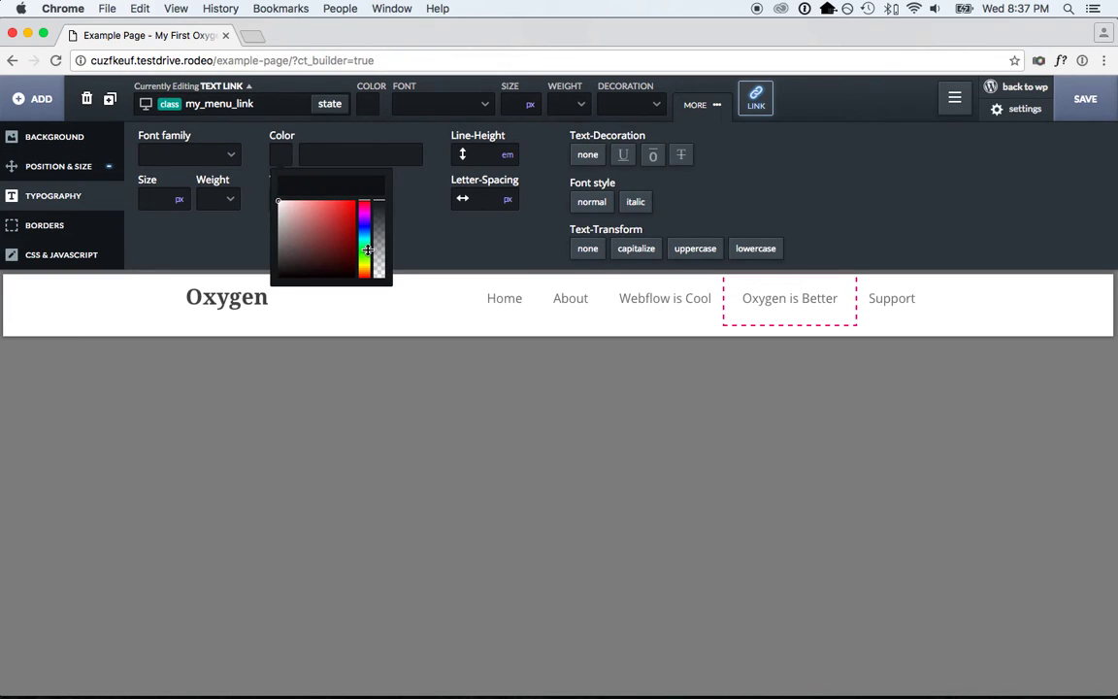
pyautogui.moveTo(364, 245); pyautogui.dragTo(365, 235)
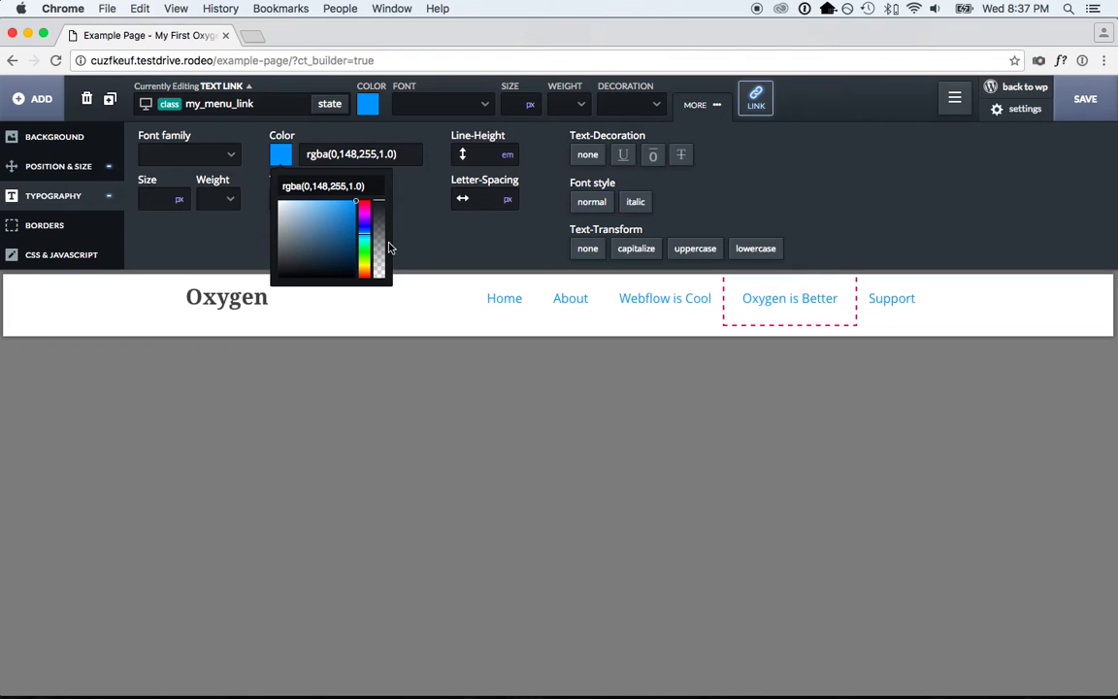
pyautogui.click(123, 320)
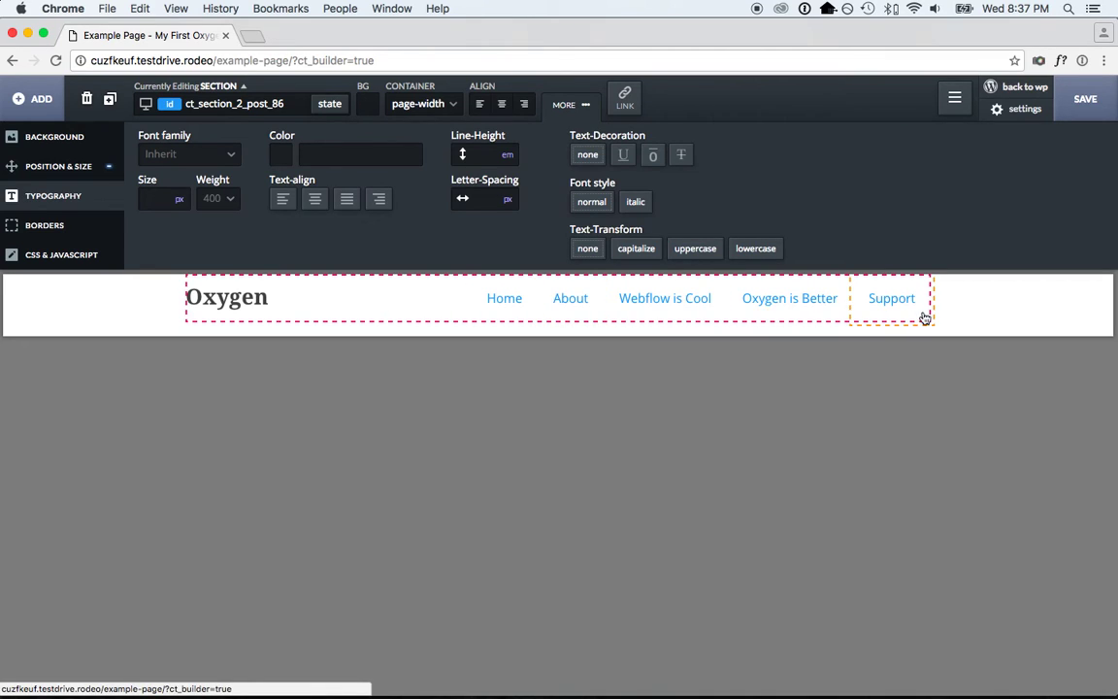
# - Switch to the under-480px breakpoint and select the Home menu link
pyautogui.click(148, 108)
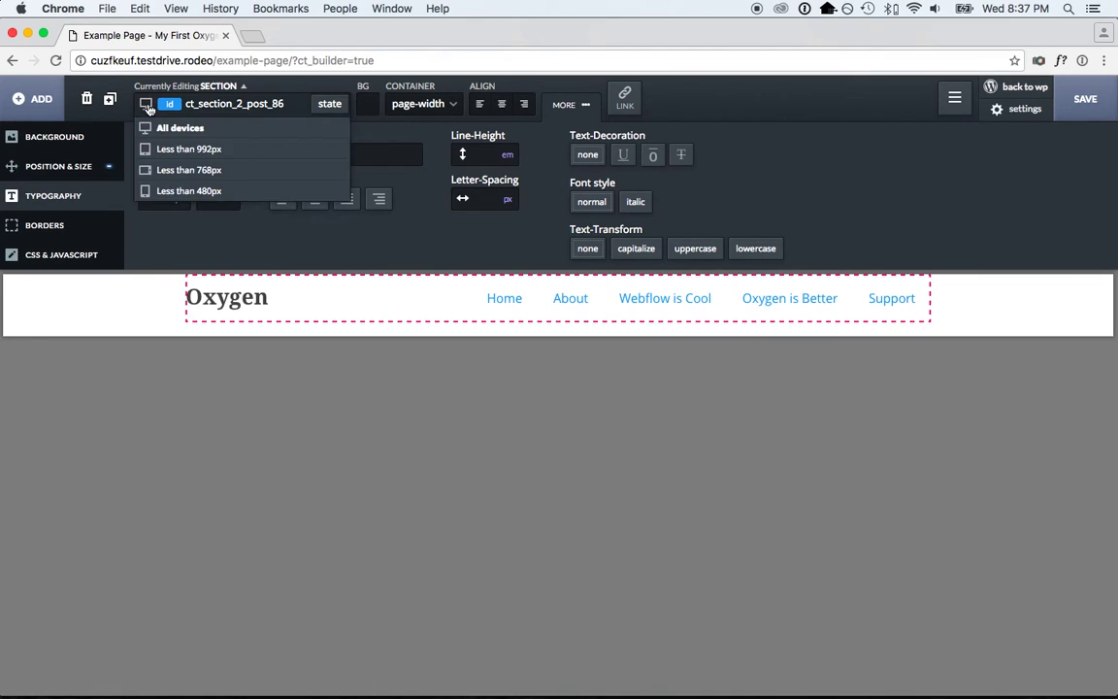
pyautogui.click(197, 191)
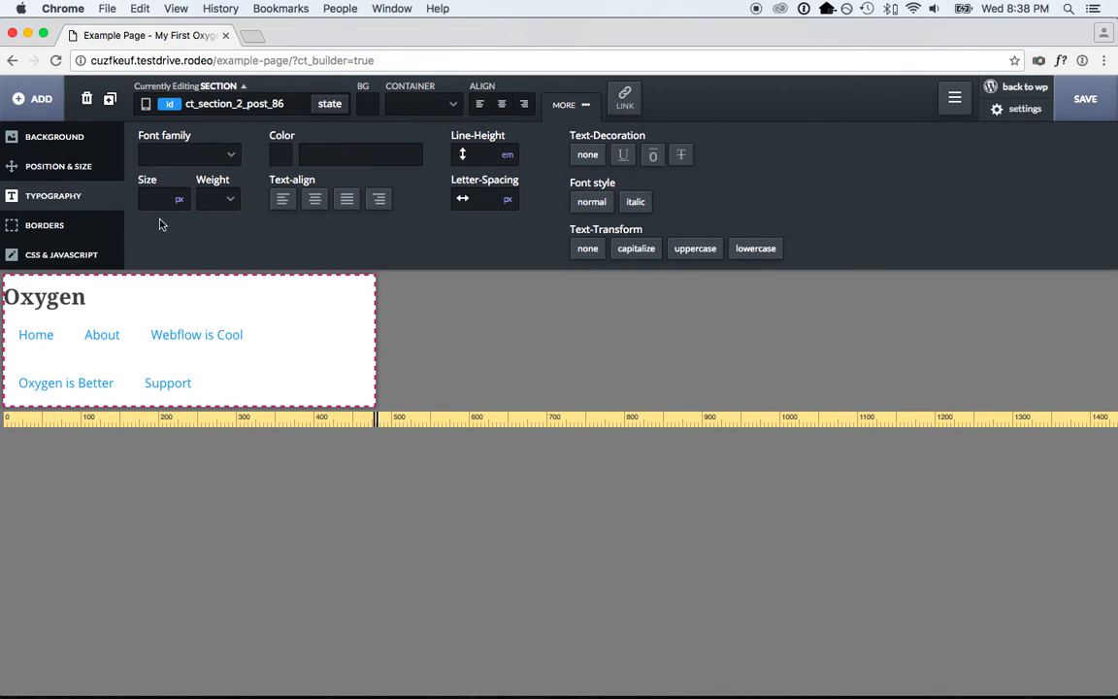
pyautogui.click(39, 336)
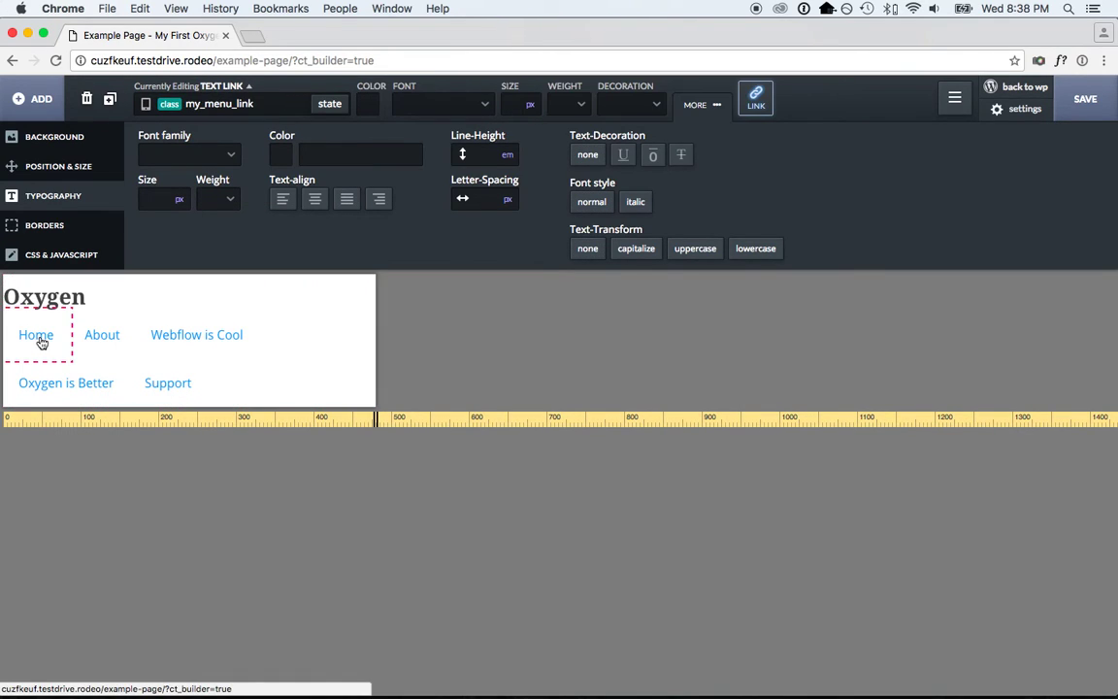
# - Set the menu links to display block with float none
pyautogui.click(90, 179)
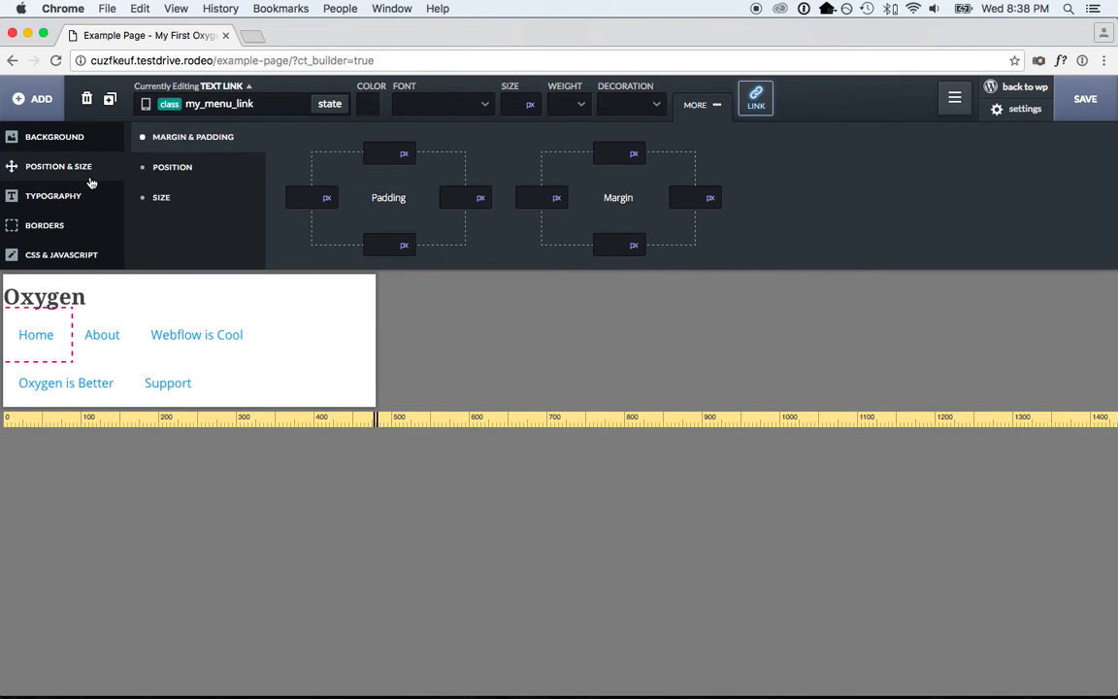
pyautogui.click(173, 167)
pyautogui.click(404, 155)
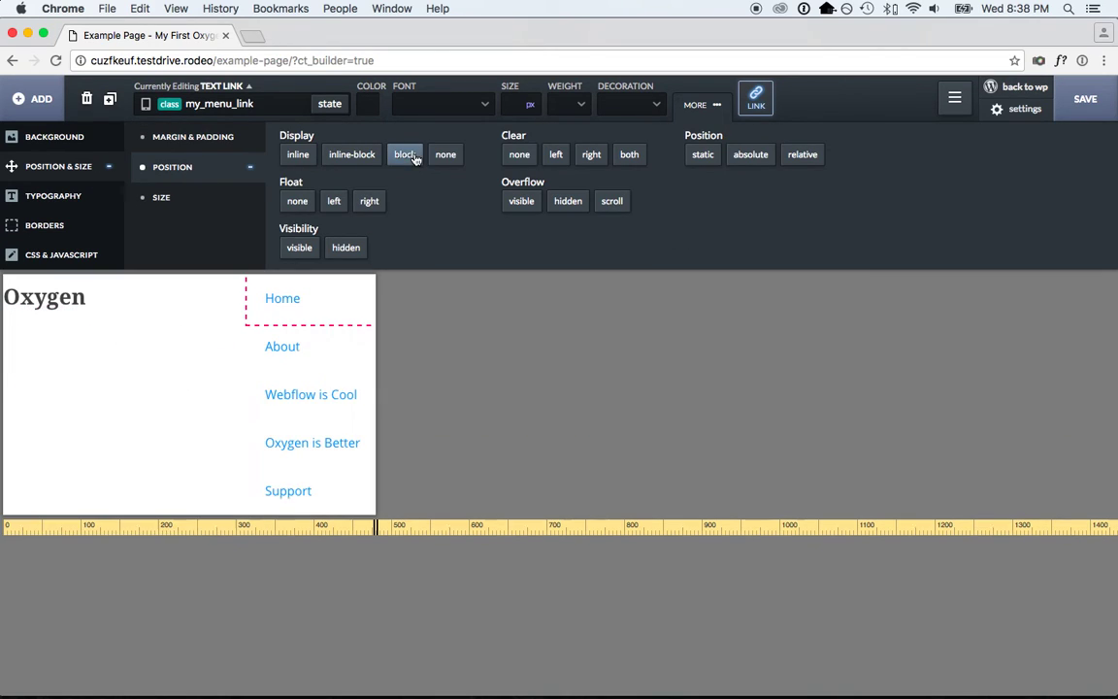
pyautogui.click(302, 204)
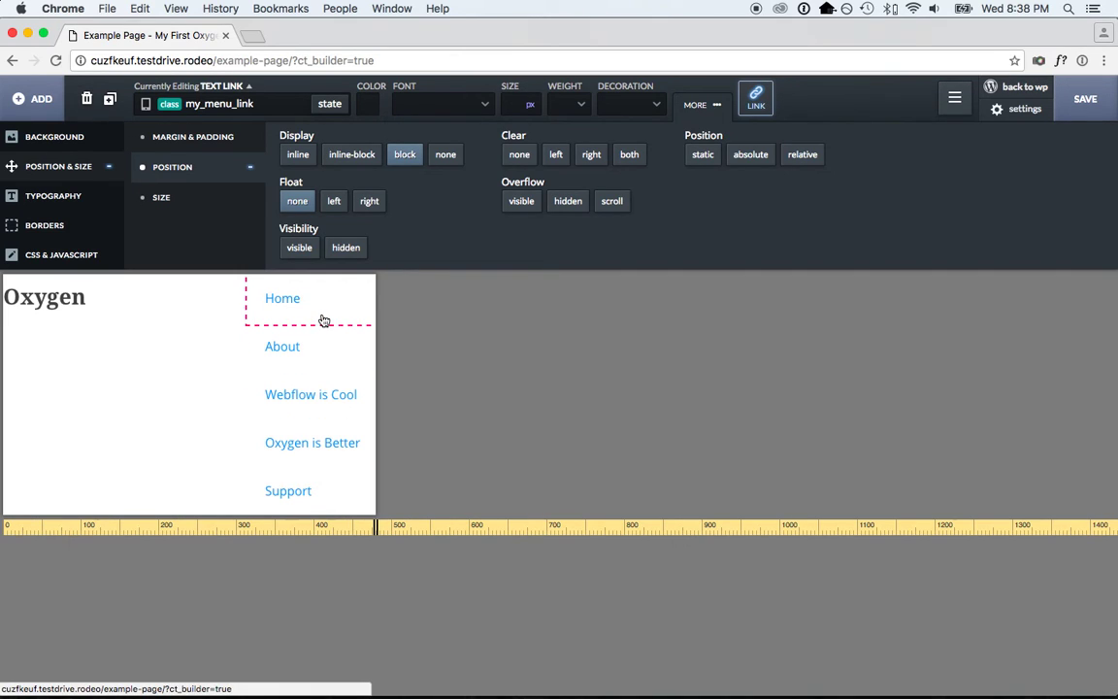
pyautogui.click(349, 154)
pyautogui.click(405, 155)
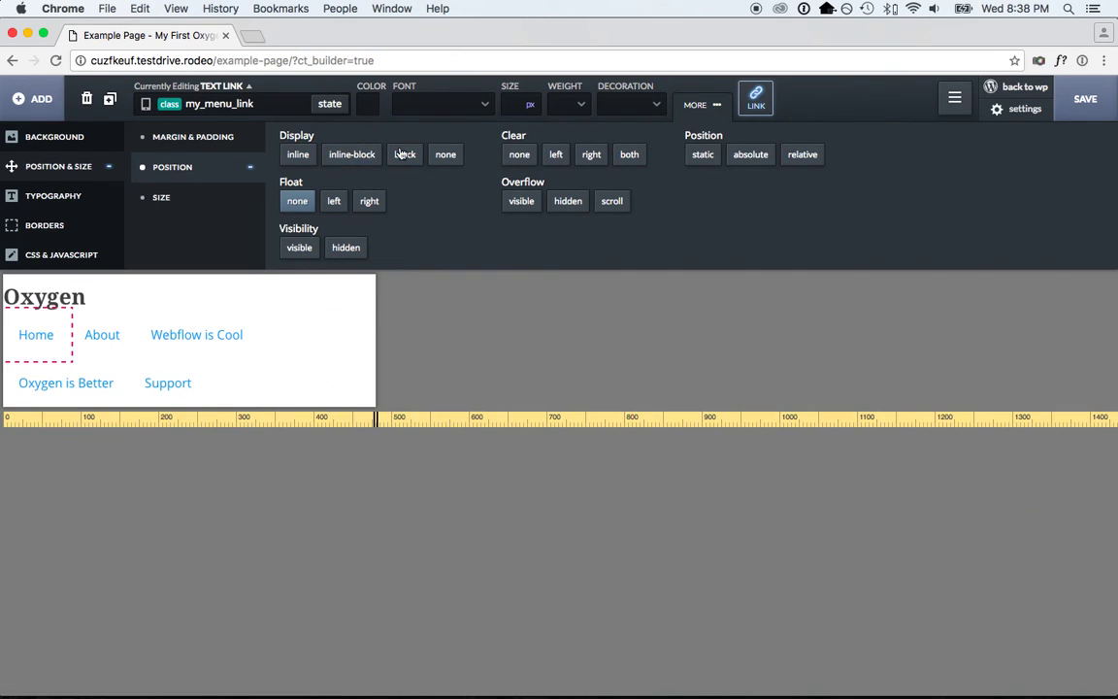
# - Set Float to none on the menu Div Block and the Oxygen heading, and centre the heading's text
pyautogui.click(249, 86)
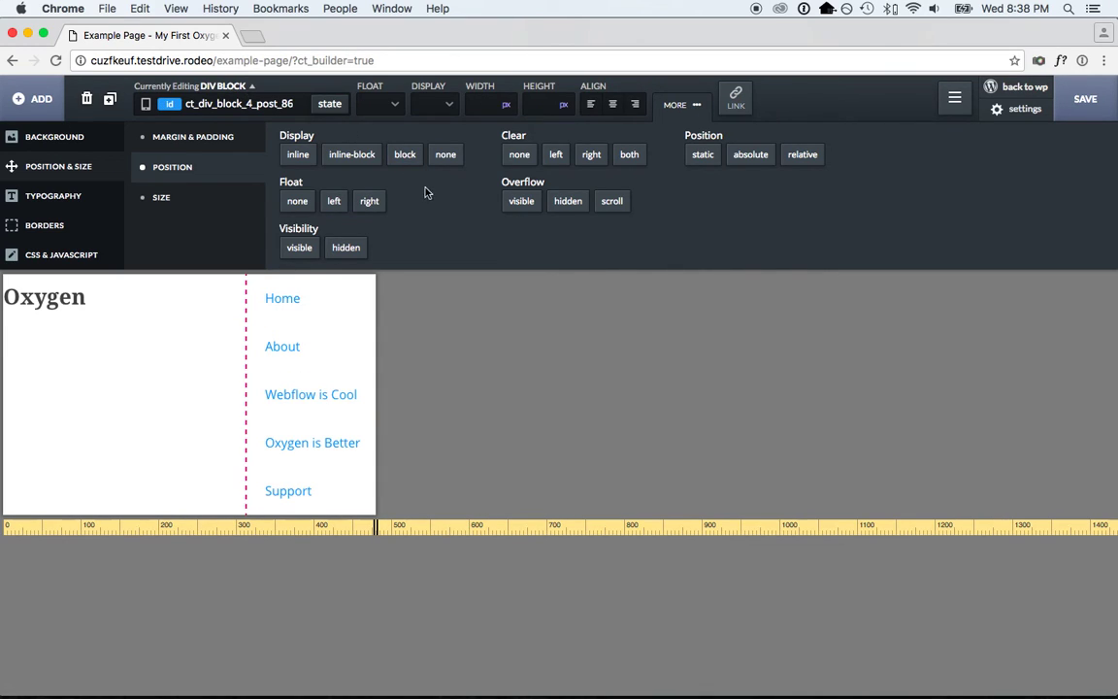
pyautogui.click(297, 201)
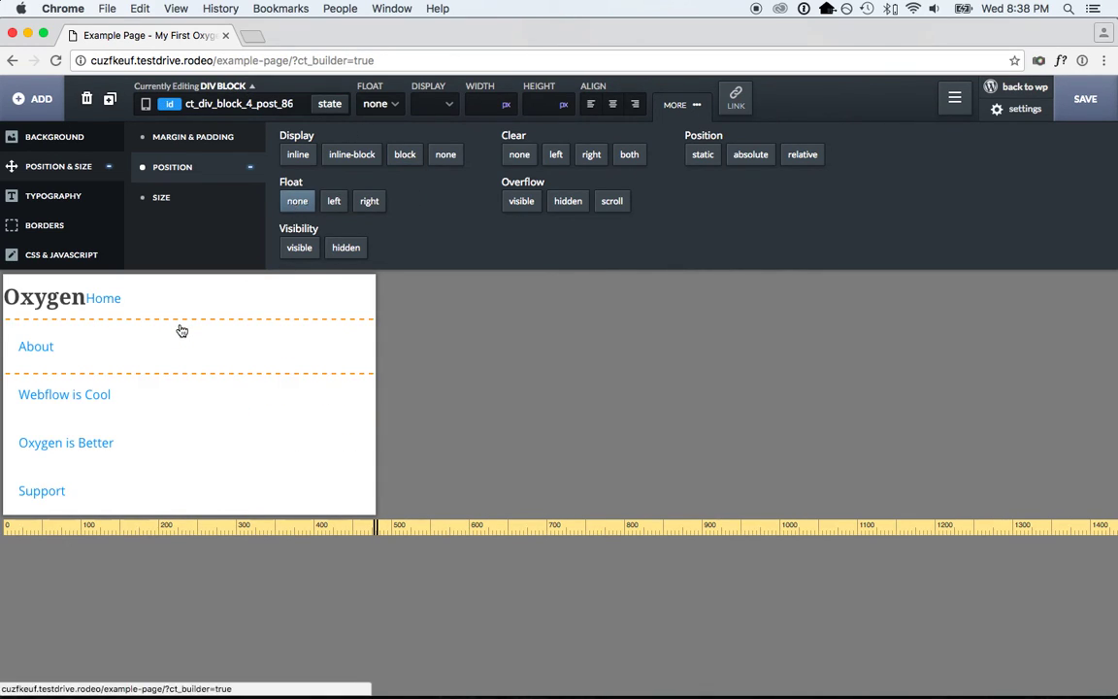
pyautogui.click(39, 288)
pyautogui.click(301, 202)
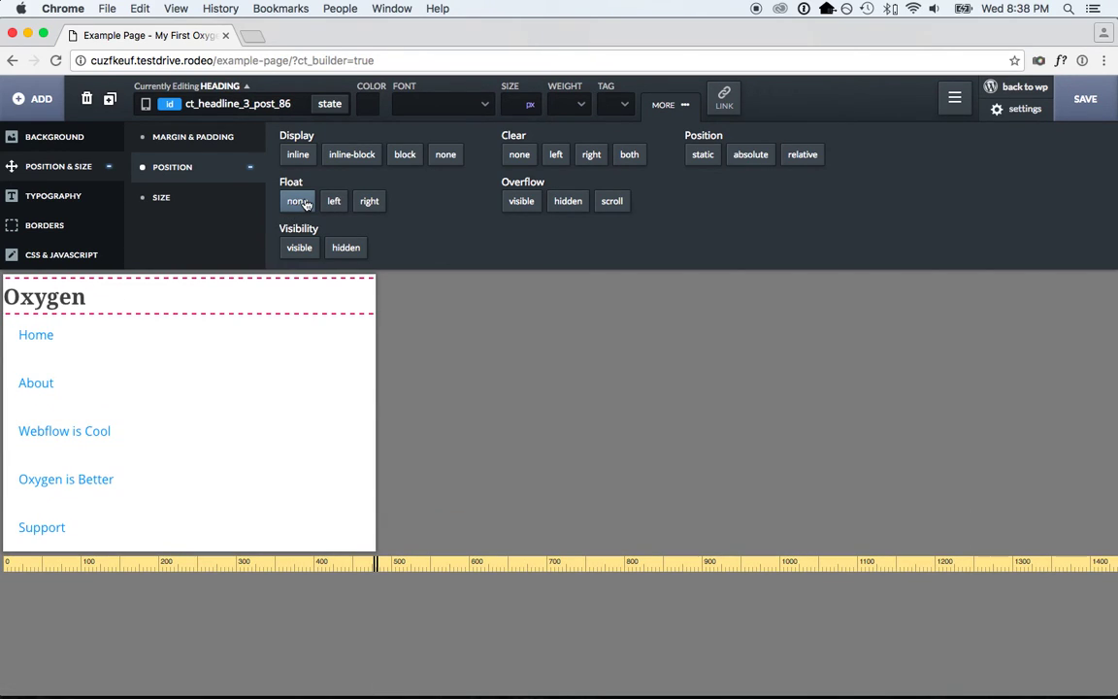
pyautogui.click(12, 195)
pyautogui.click(315, 198)
# - Centre the menu links and raise their font size to 23px
pyautogui.click(269, 347)
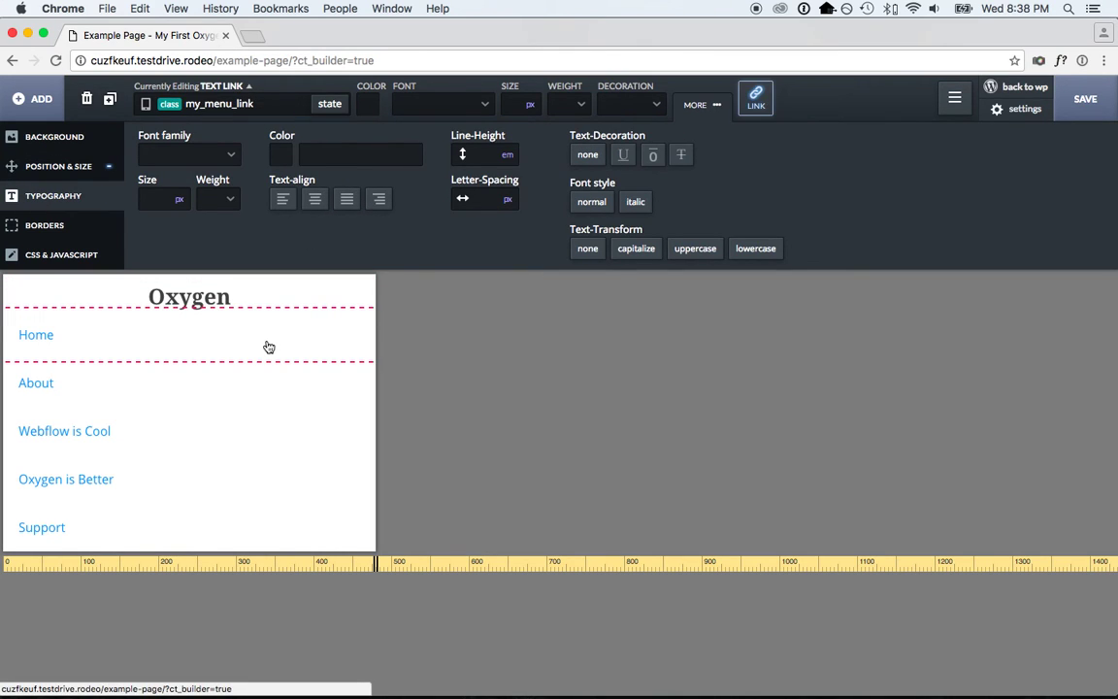
pyautogui.click(315, 204)
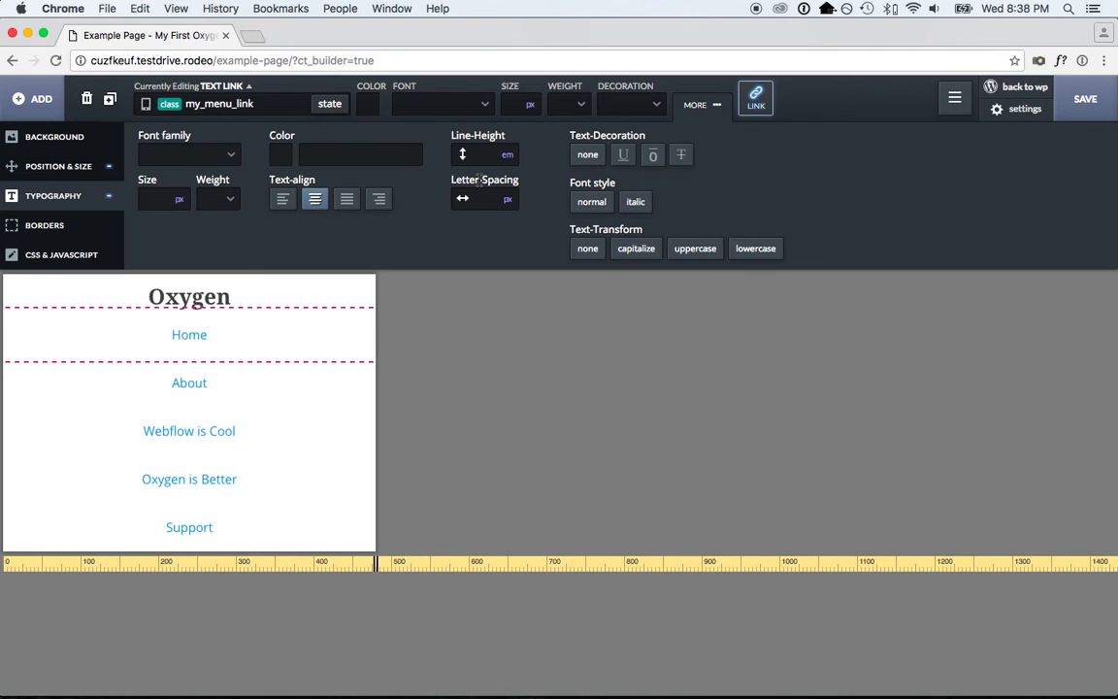
pyautogui.click(516, 104)
pyautogui.write('20')
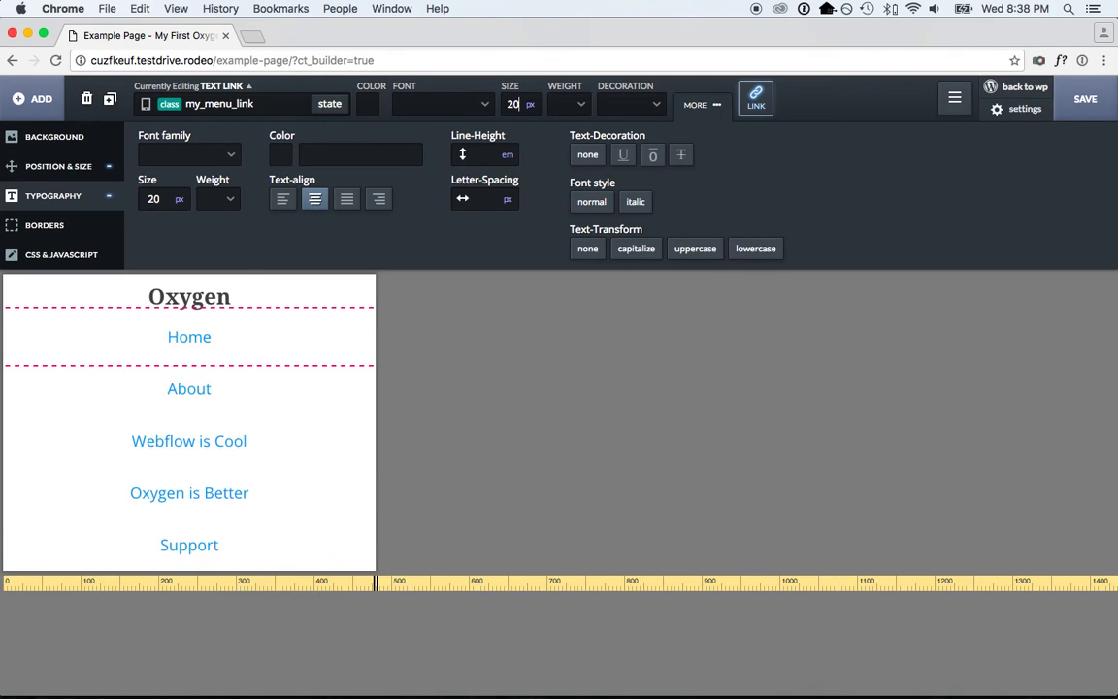
pyautogui.press('Up')
pyautogui.press('Up')
pyautogui.press('Up')
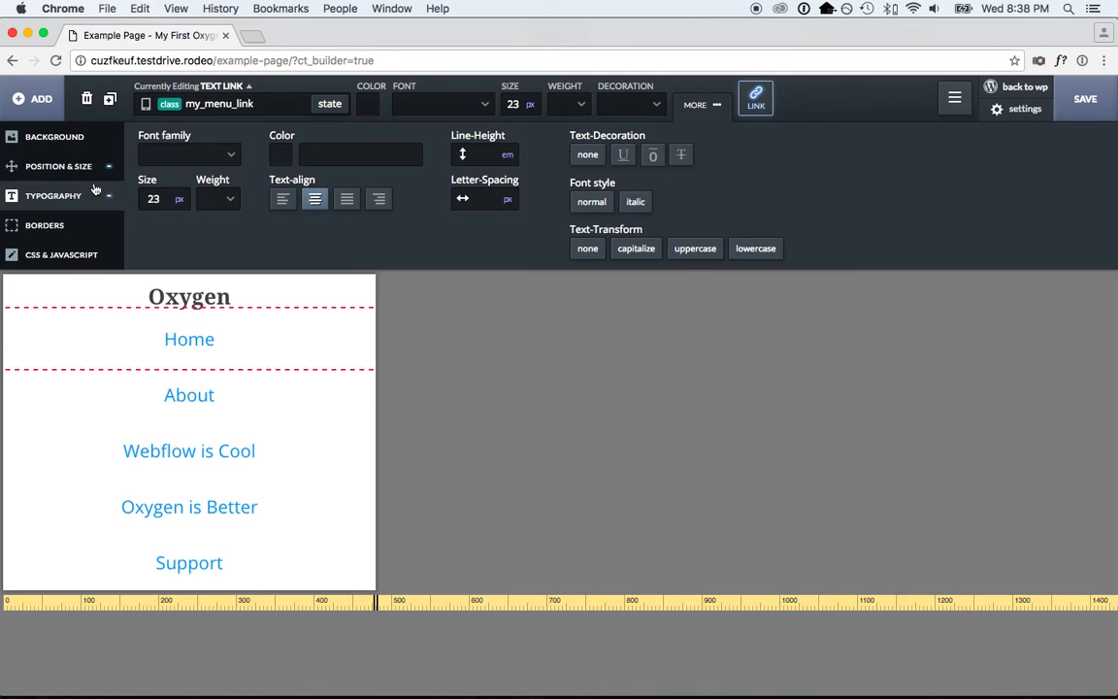
# - Give the menu links 10px padding on top and bottom
pyautogui.click(68, 166)
pyautogui.click(388, 152)
pyautogui.write('10')
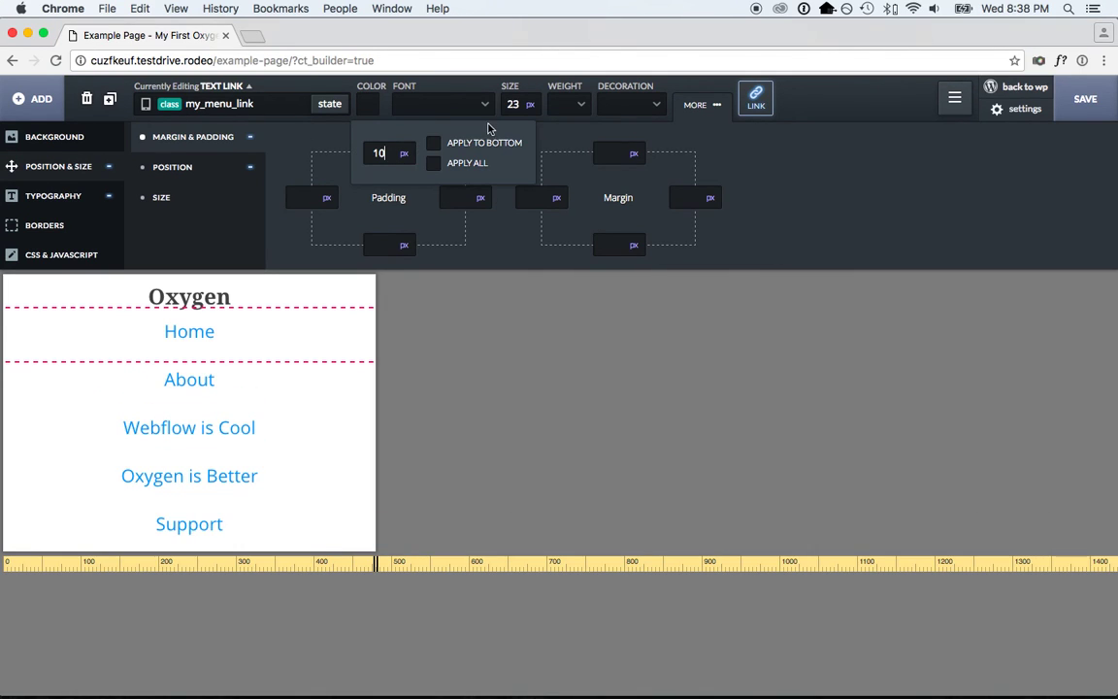
pyautogui.click(488, 147)
# - Switch the editor back to the All devices layout
pyautogui.click(339, 293)
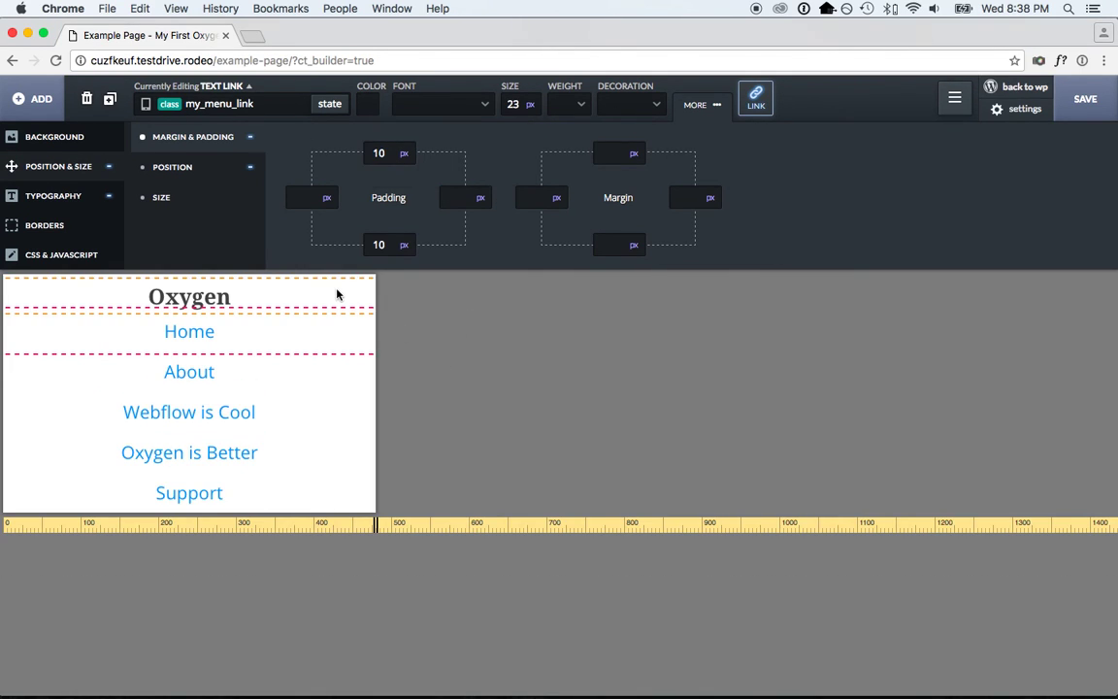
pyautogui.click(145, 103)
pyautogui.click(170, 124)
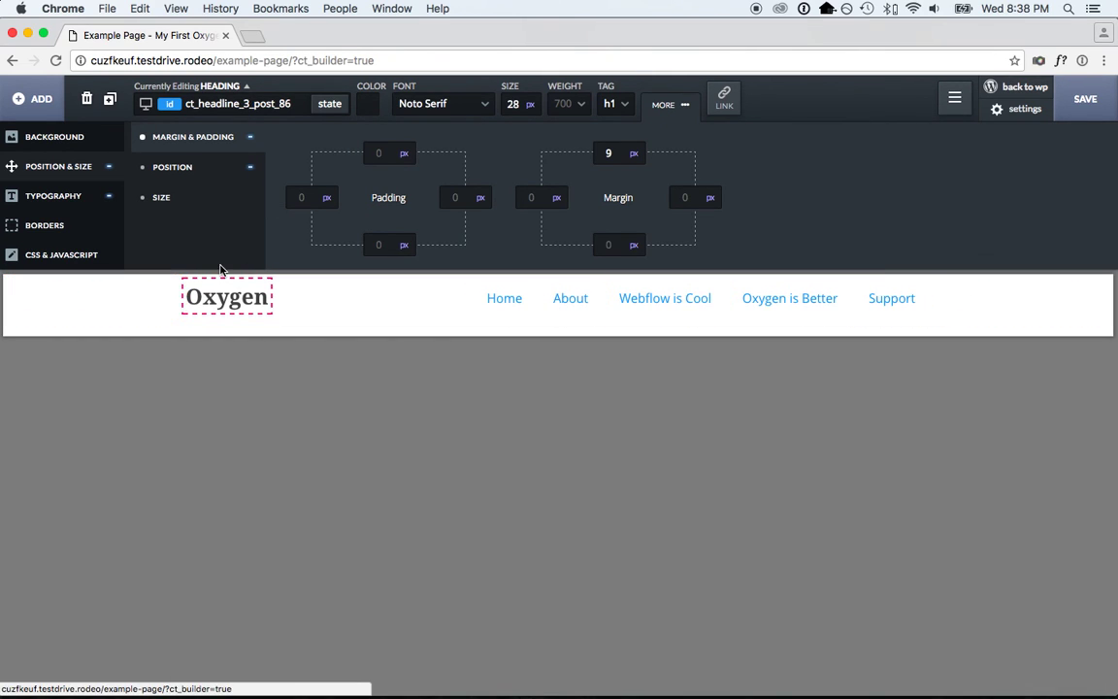
# - With the header Section selected, preview the layout at the Less than 480px breakpoint
pyautogui.click(337, 308)
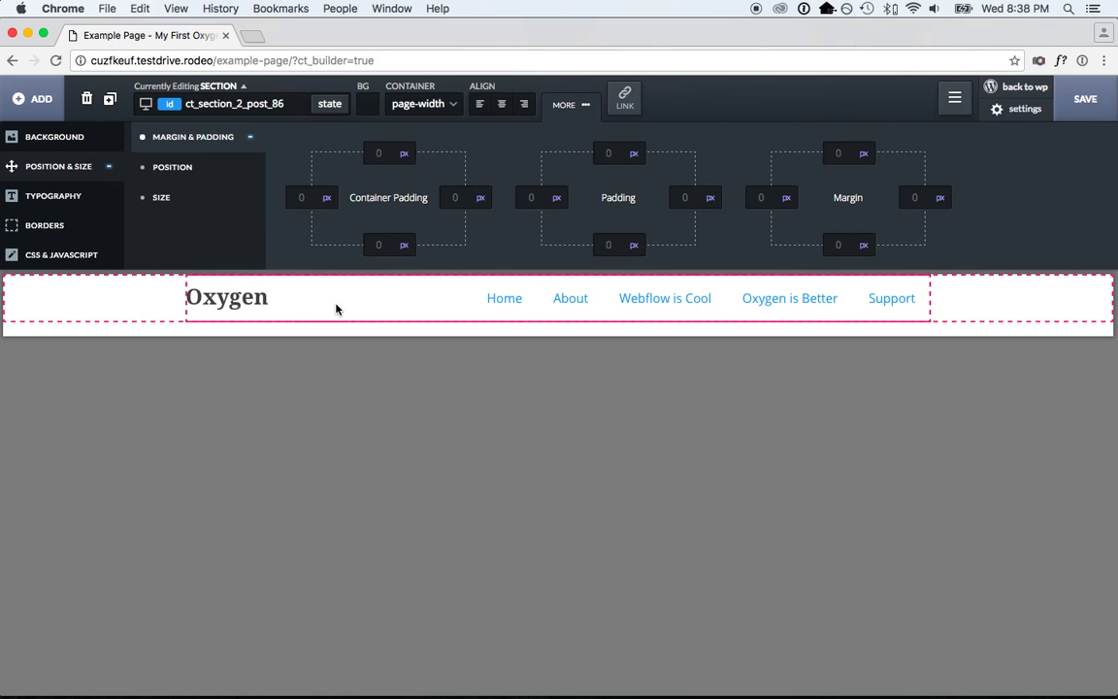
pyautogui.click(146, 102)
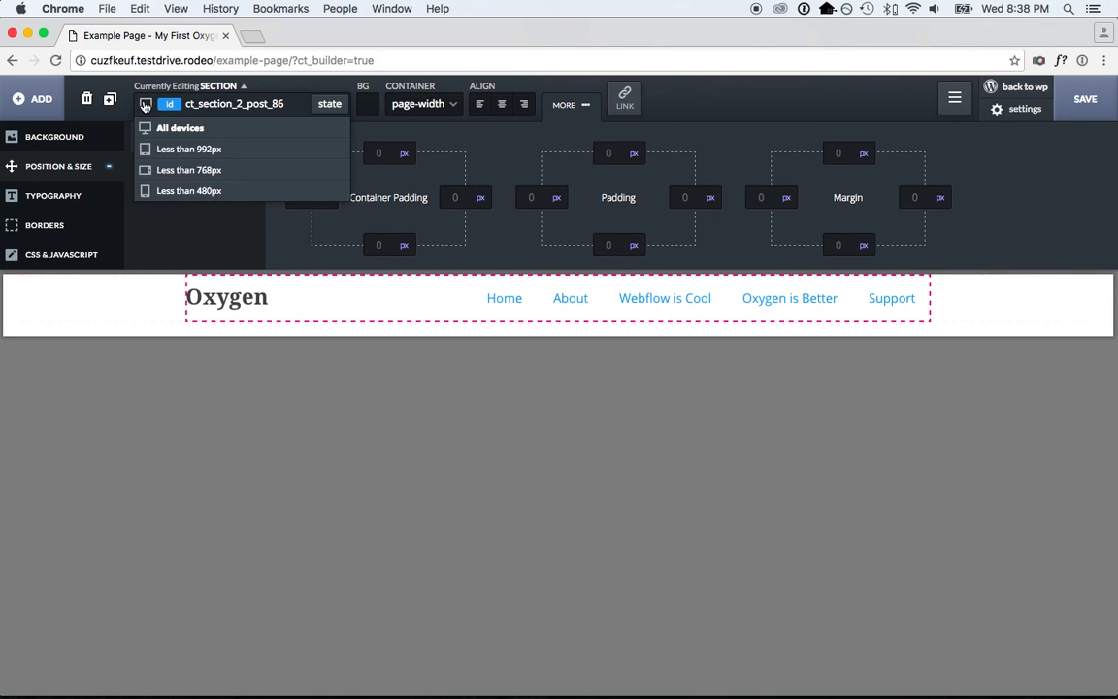
pyautogui.click(189, 191)
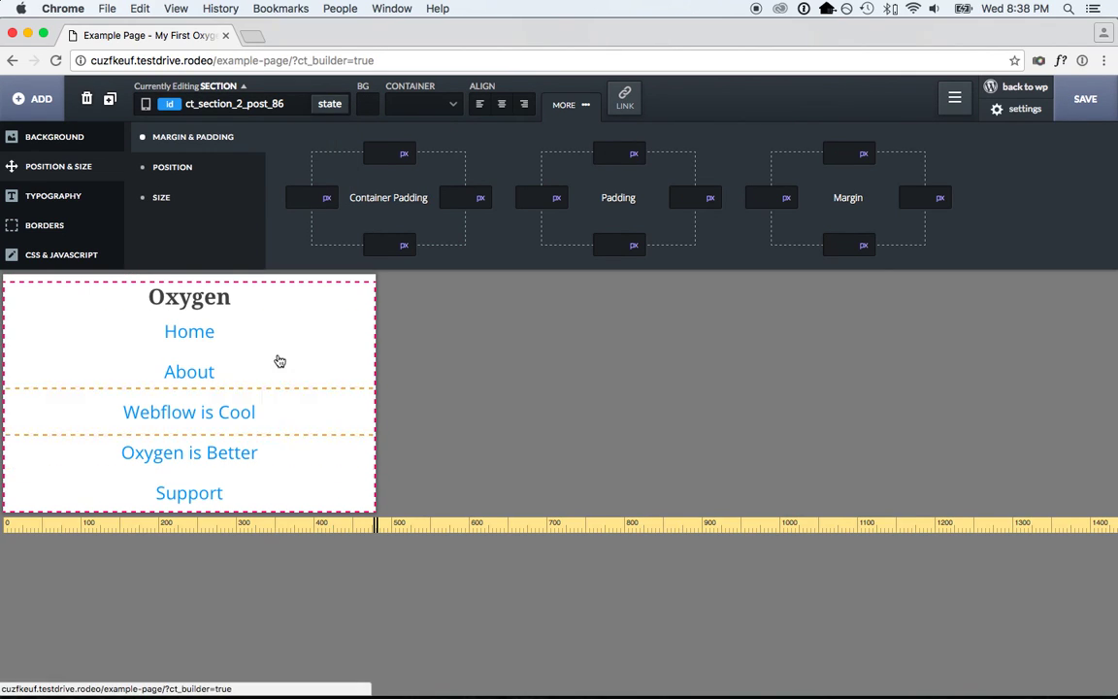